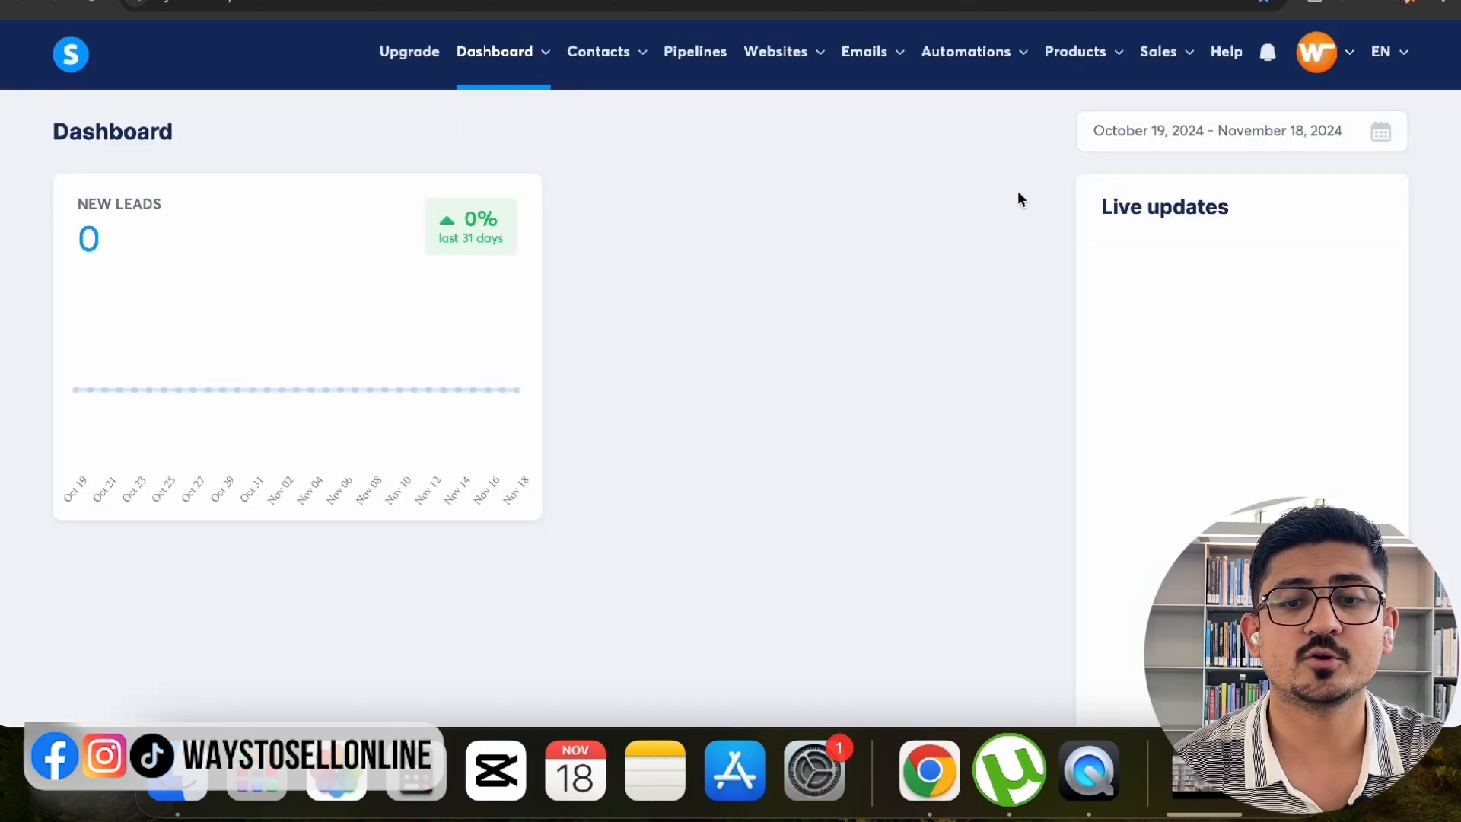
- Go to Settings › Custom domains, where waystosellonline.systeme.io is listed as Ready to use
{"action": "mouse_move", "coordinate": [1338, 76]}
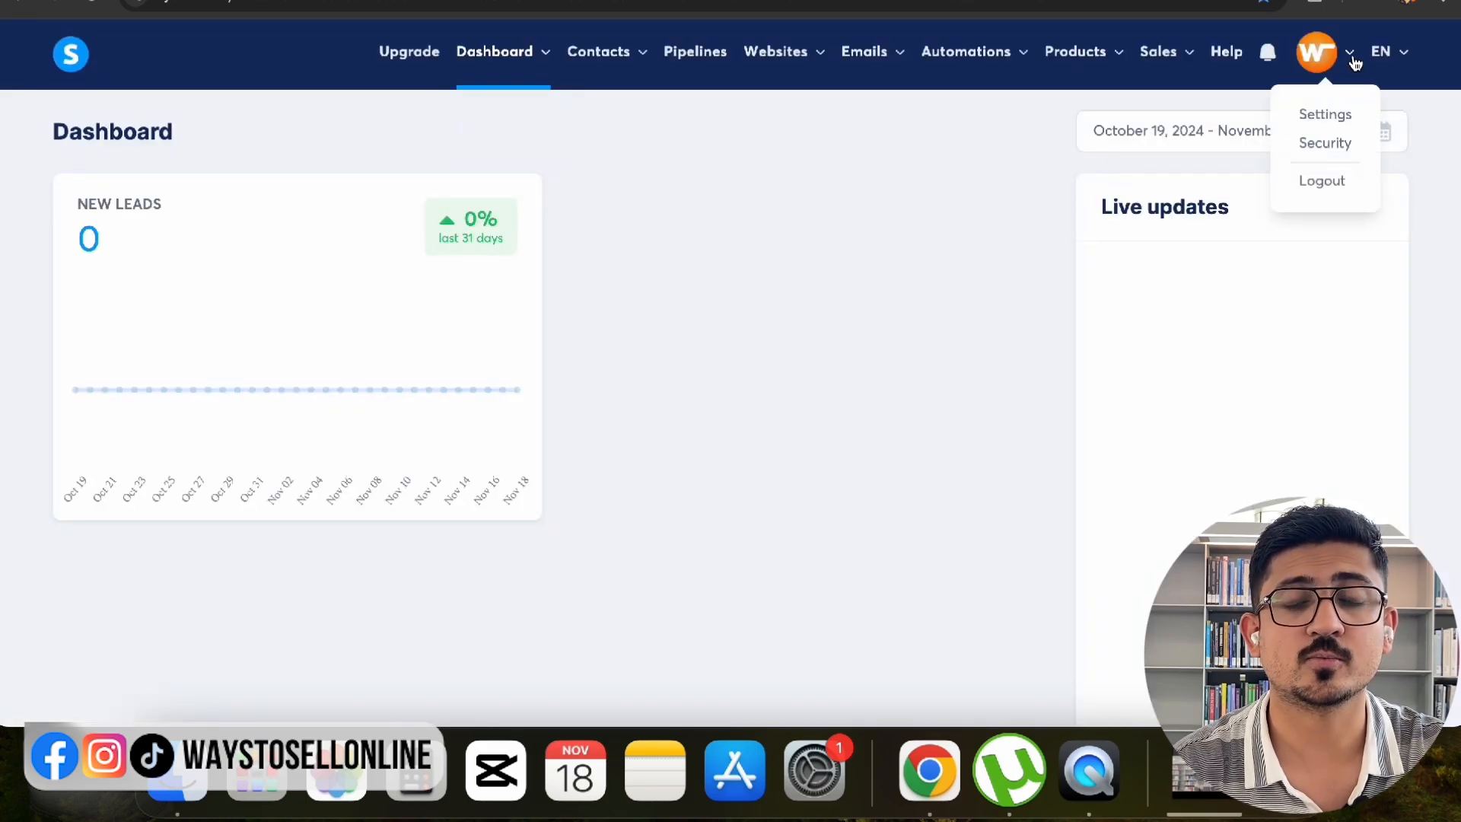
{"action": "left_click", "coordinate": [1324, 117]}
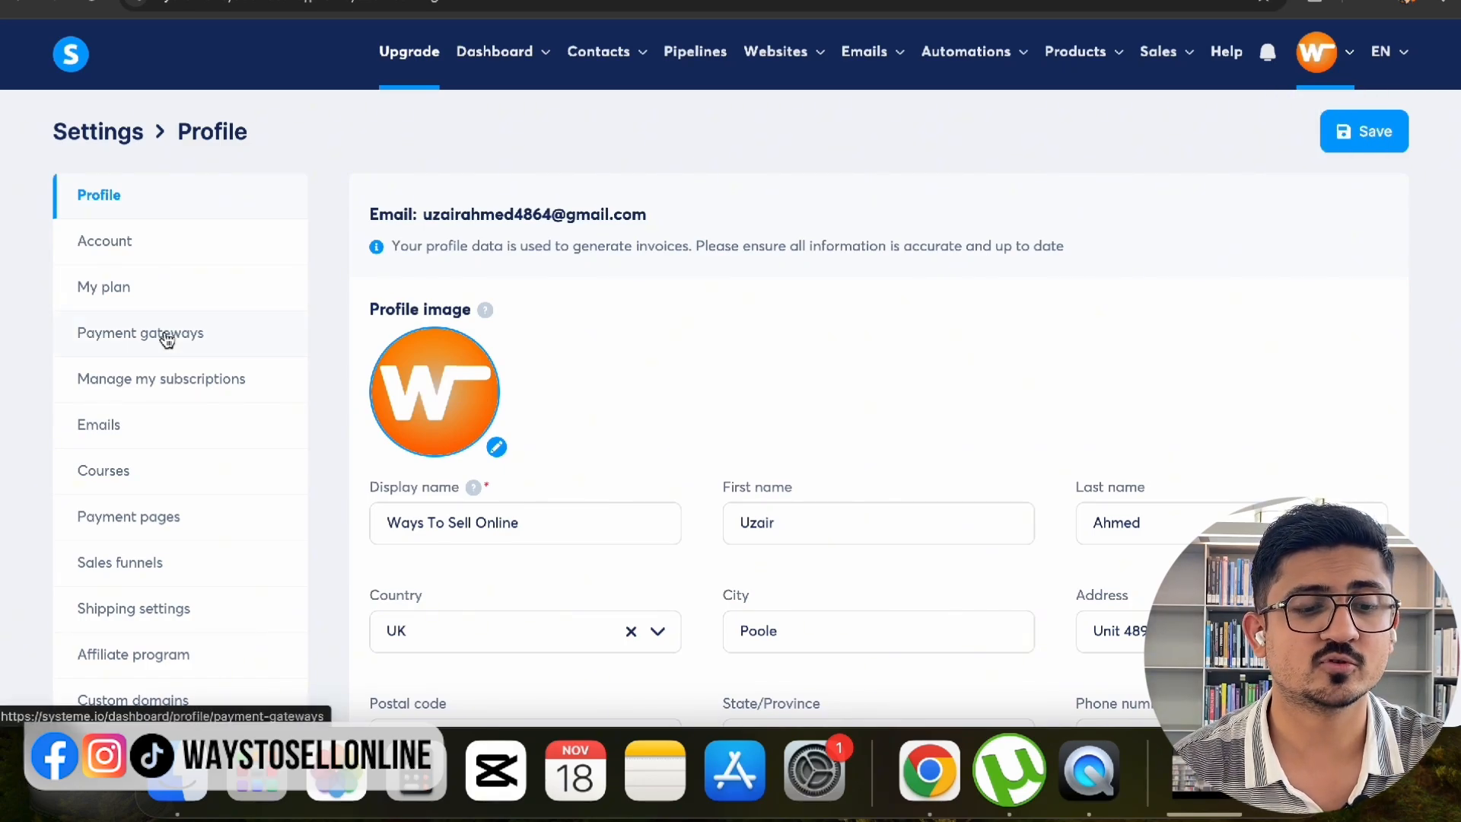
{"action": "scroll", "coordinate": [166, 338], "scroll_direction": "down", "scroll_amount": 4}
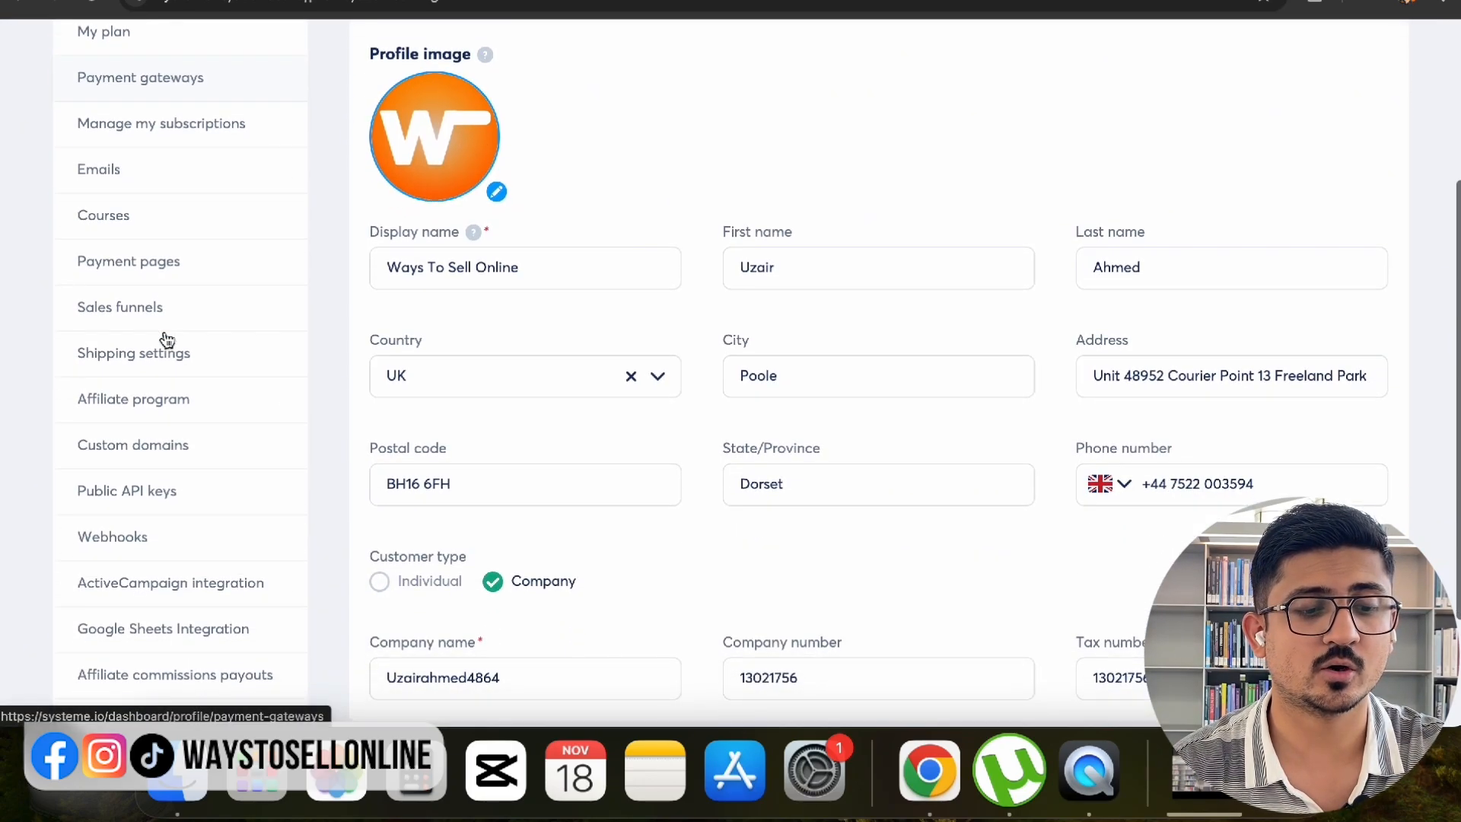
{"action": "left_click", "coordinate": [140, 448]}
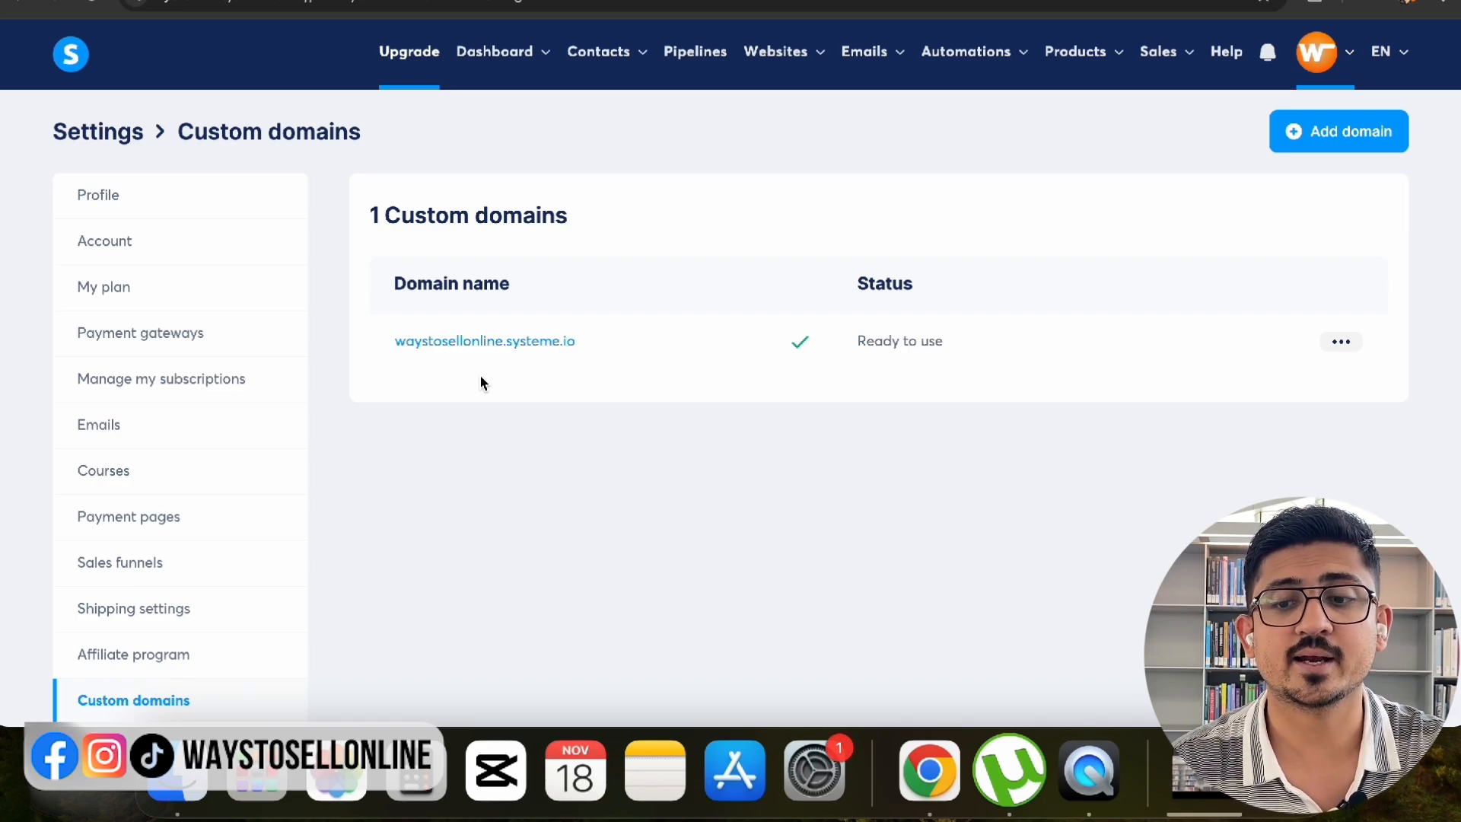
{"action": "left_click", "coordinate": [1350, 147]}
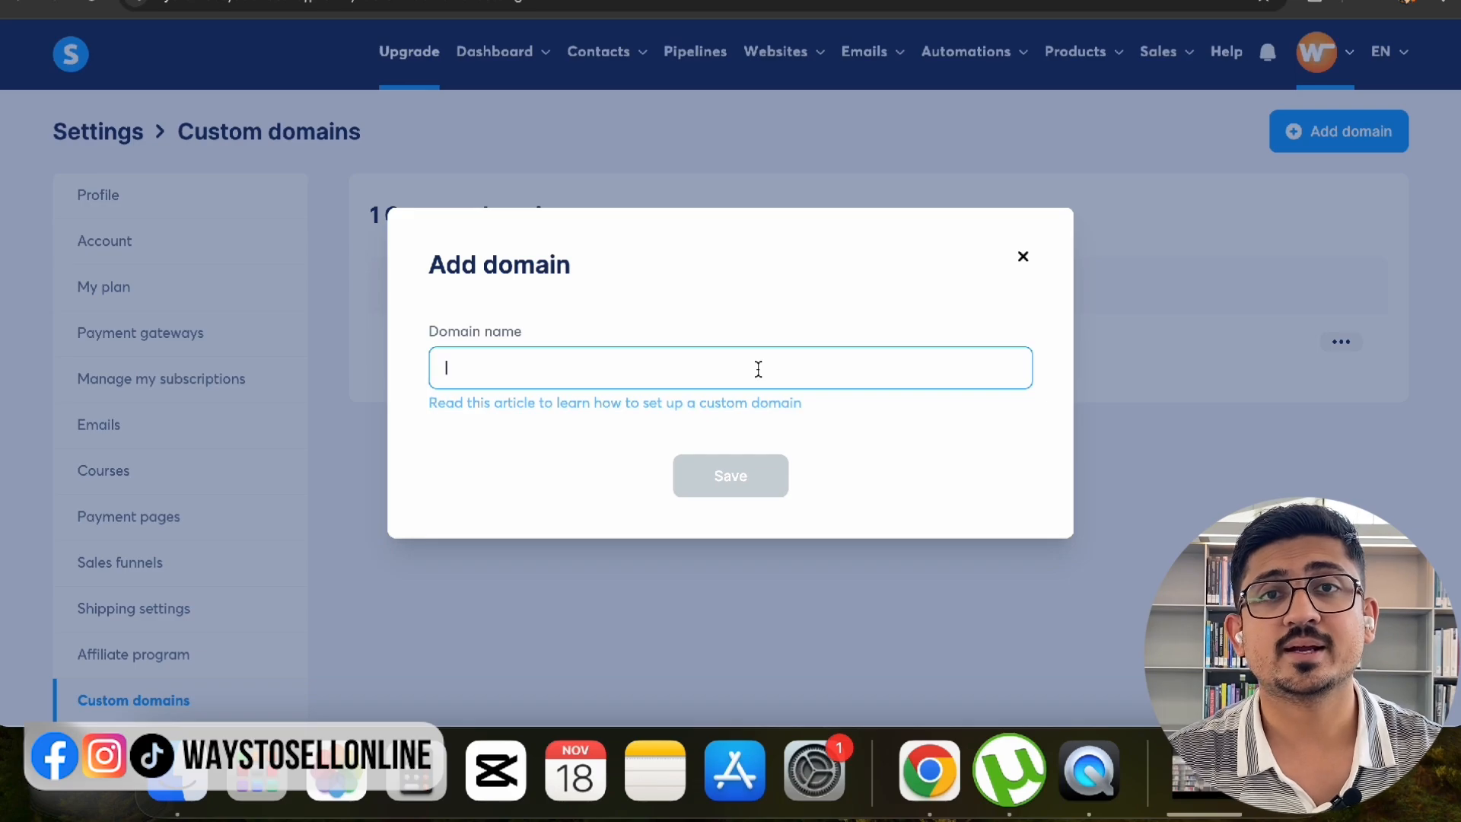
{"action": "type", "text": "ww"}
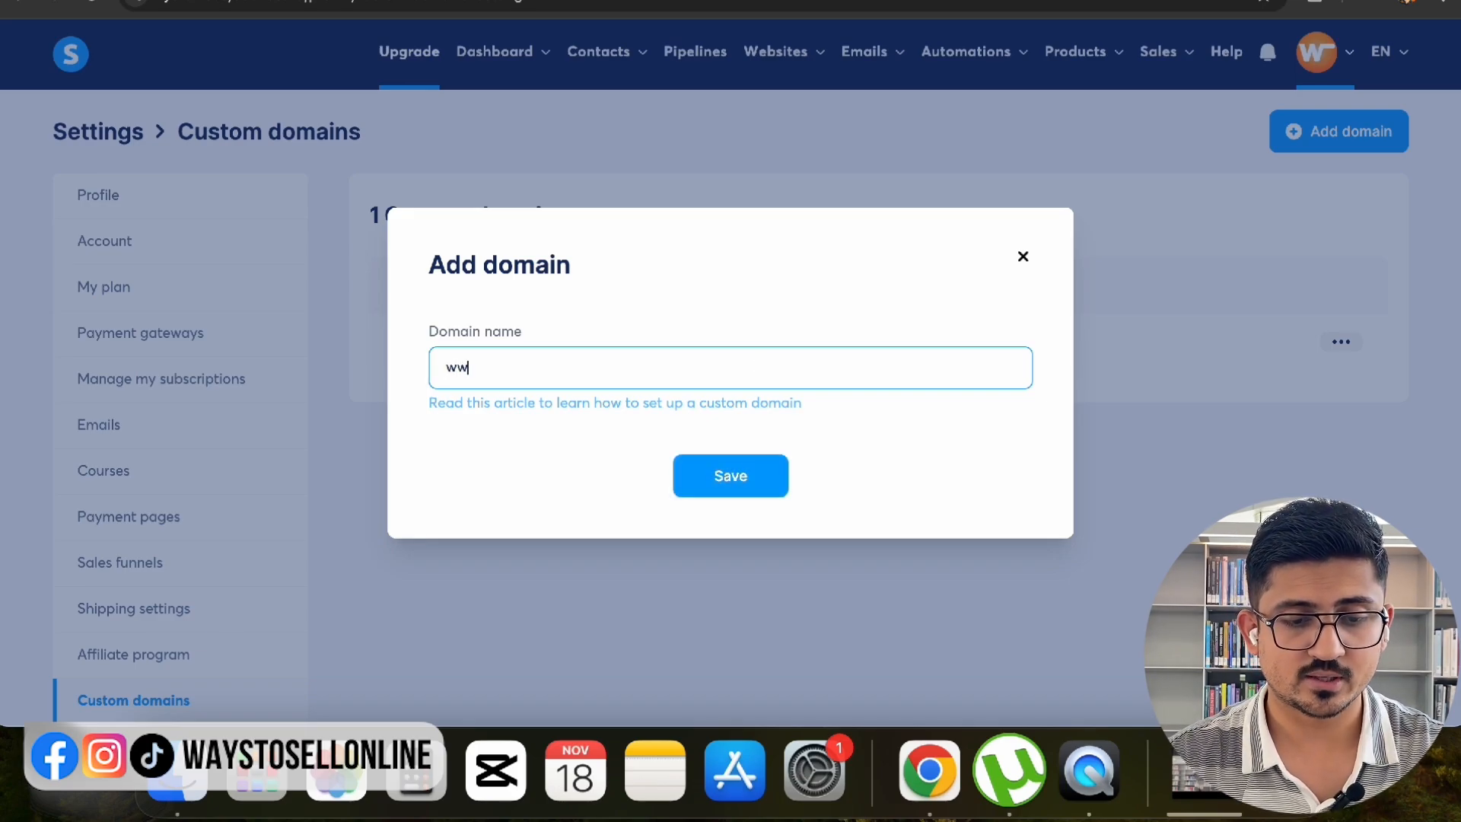
{"action": "type", "text": "w.wayst"}
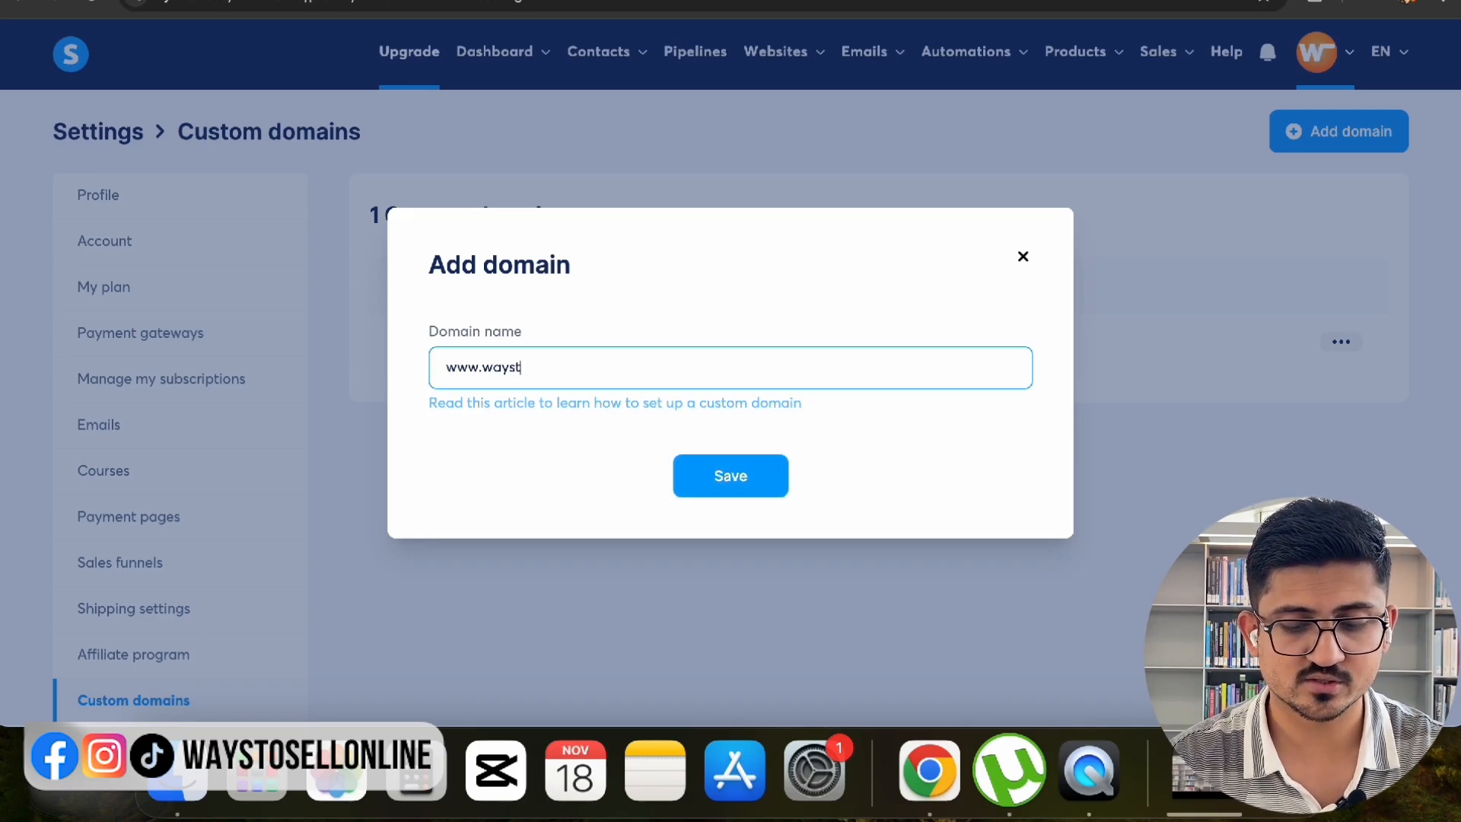
{"action": "type", "text": "osellonline.com"}
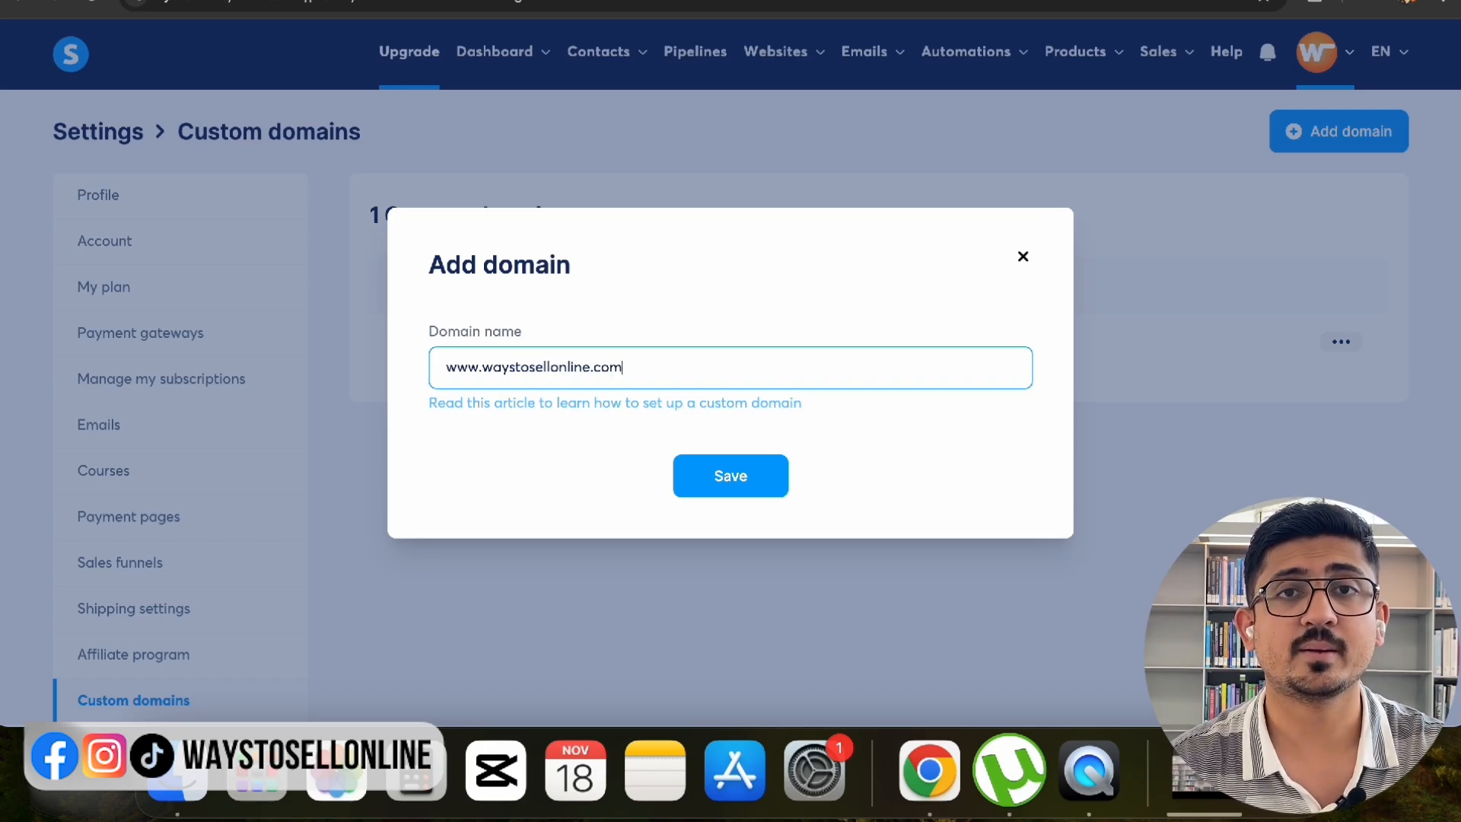
{"action": "left_click", "coordinate": [730, 475]}
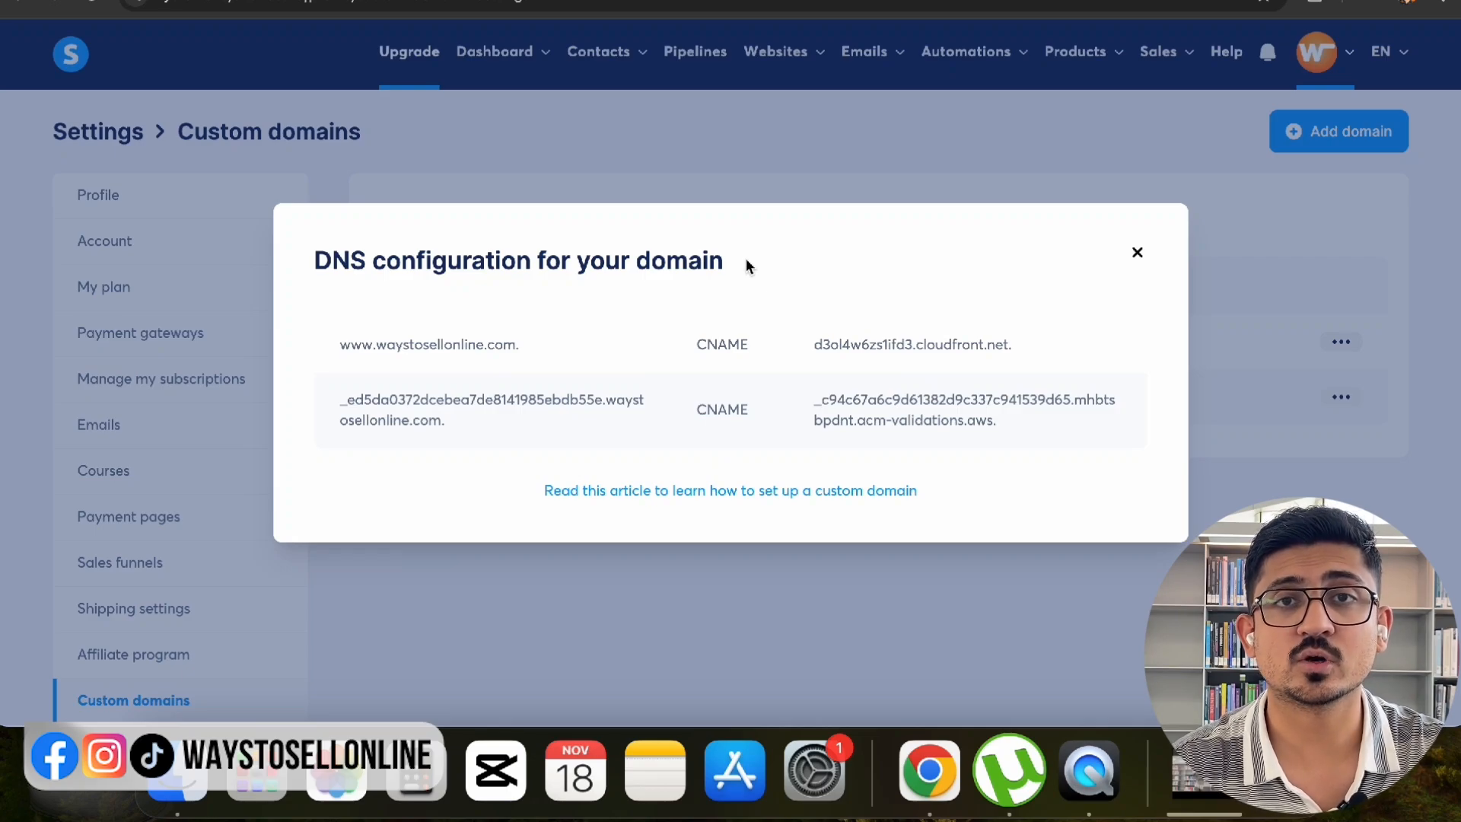
- Review the www and long validation host names and the CNAME types of both required records
{"action": "triple_click", "coordinate": [413, 346]}
{"action": "triple_click", "coordinate": [408, 409]}
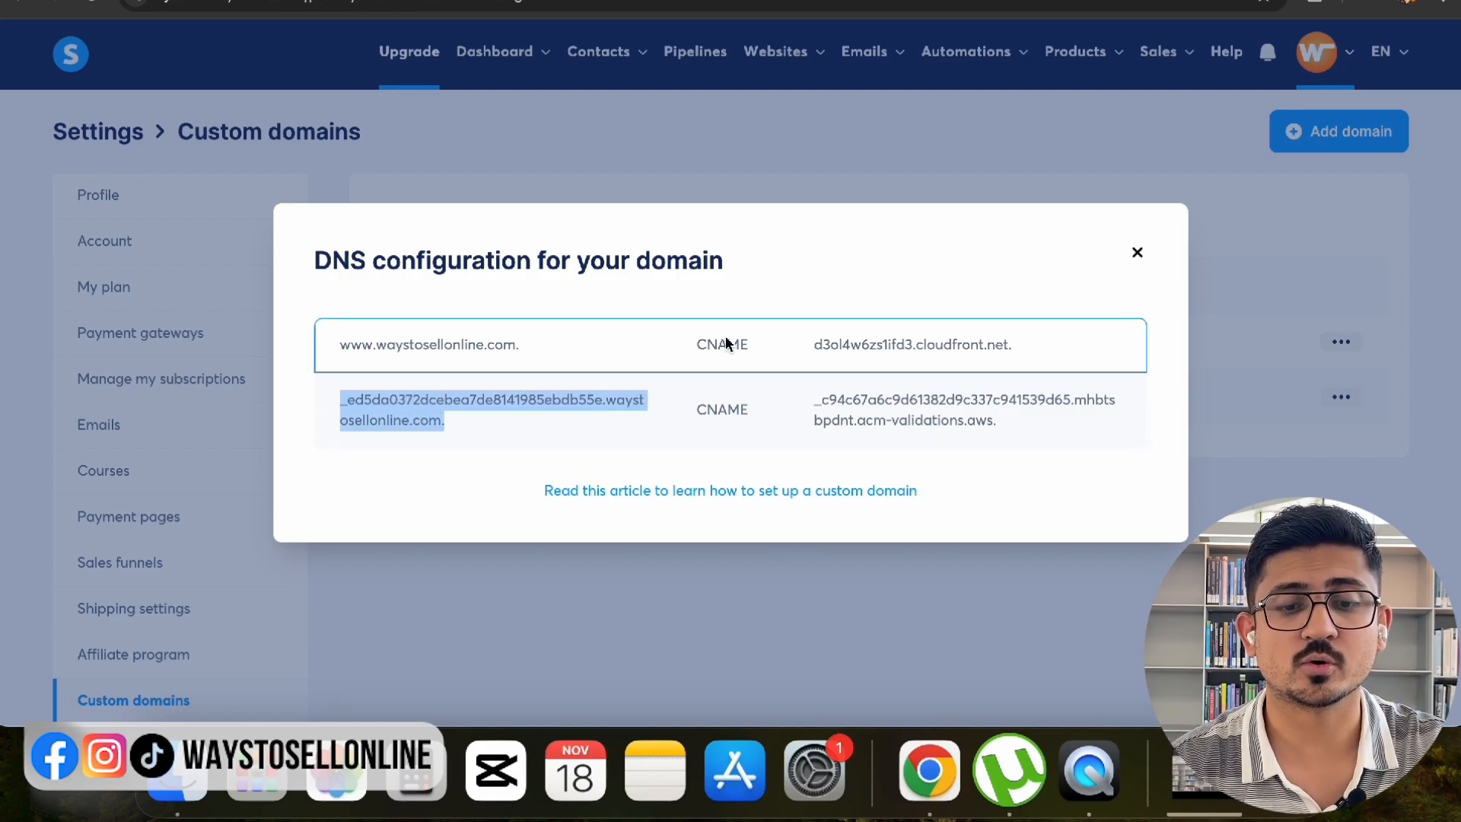
{"action": "double_click", "coordinate": [727, 344]}
{"action": "double_click", "coordinate": [728, 410]}
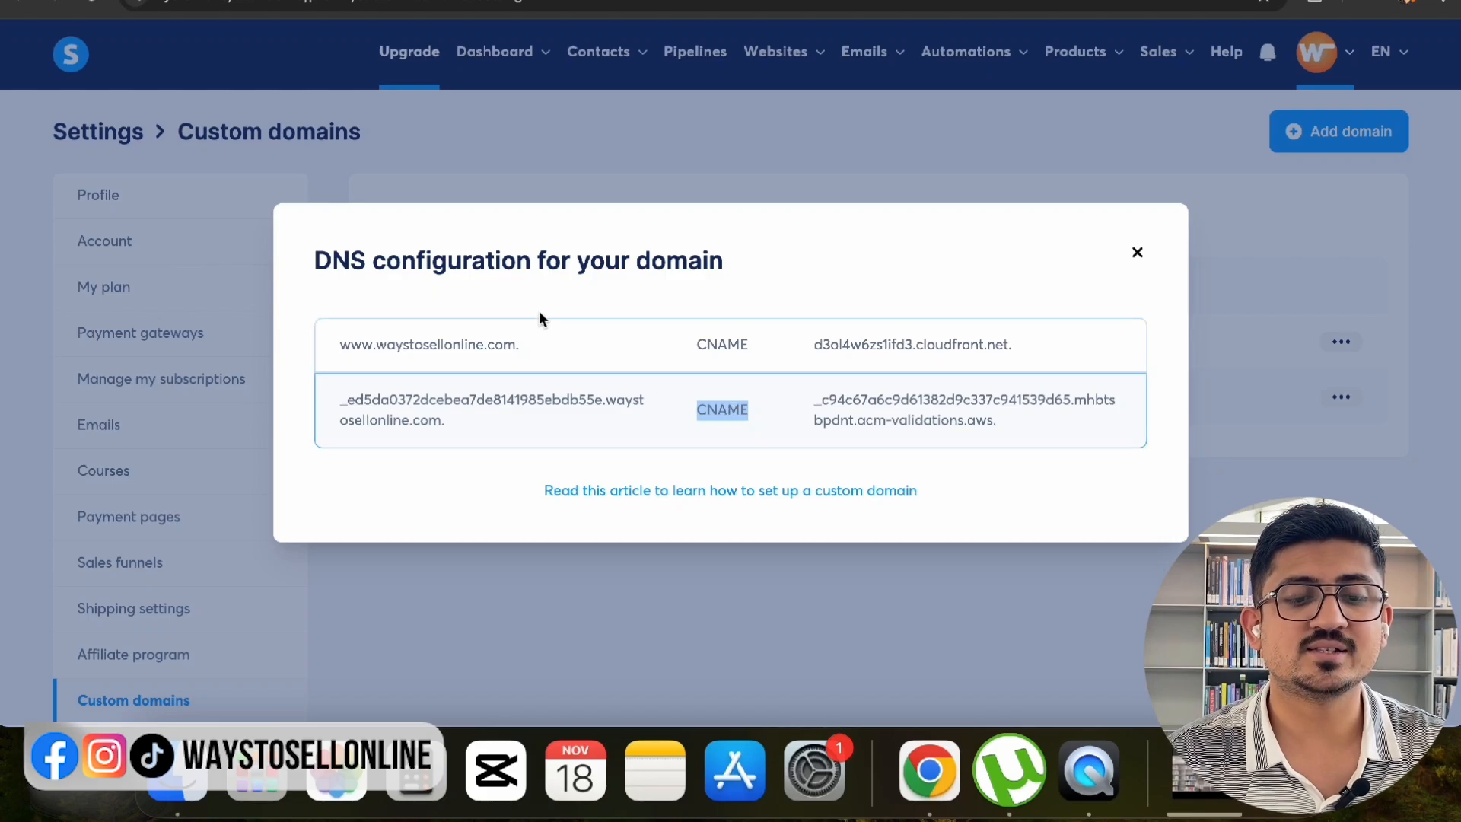
{"action": "triple_click", "coordinate": [588, 245]}
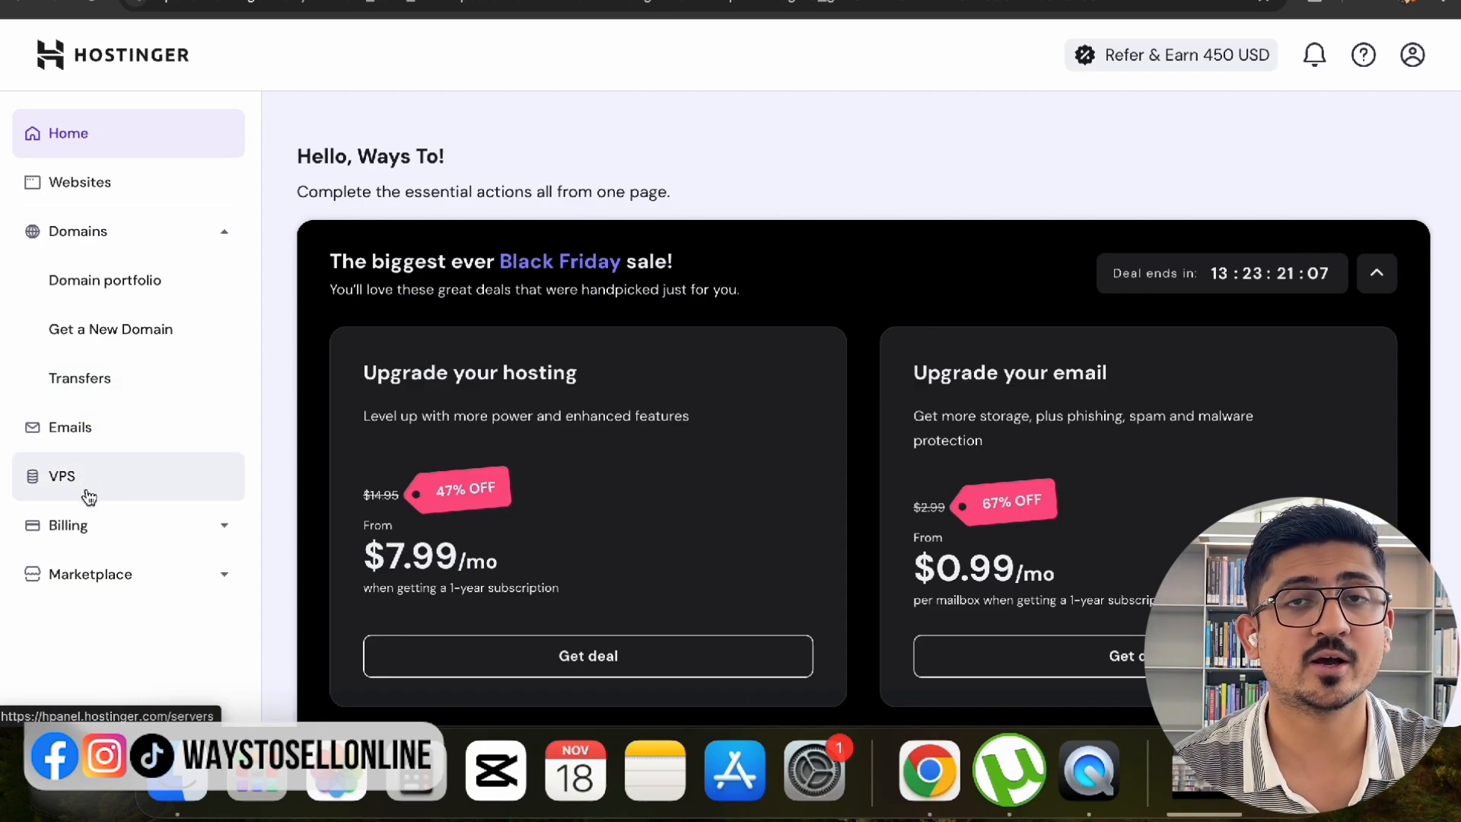
- Open waystosellonline.com from Hostinger's Domain portfolio and go to its DNS / Nameservers records
{"action": "left_click", "coordinate": [111, 287]}
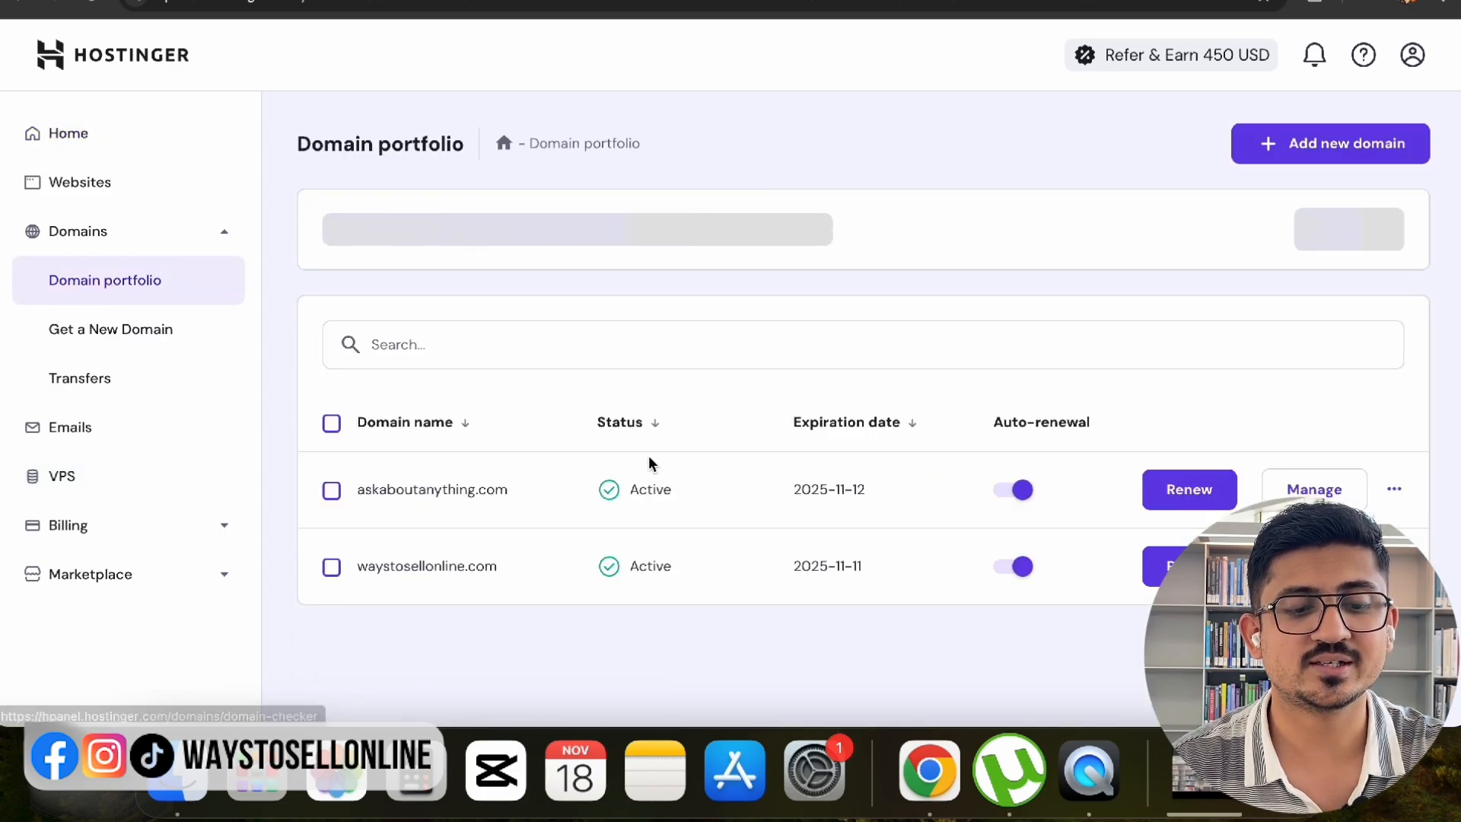
{"action": "scroll", "coordinate": [648, 456], "scroll_direction": "down", "scroll_amount": 2}
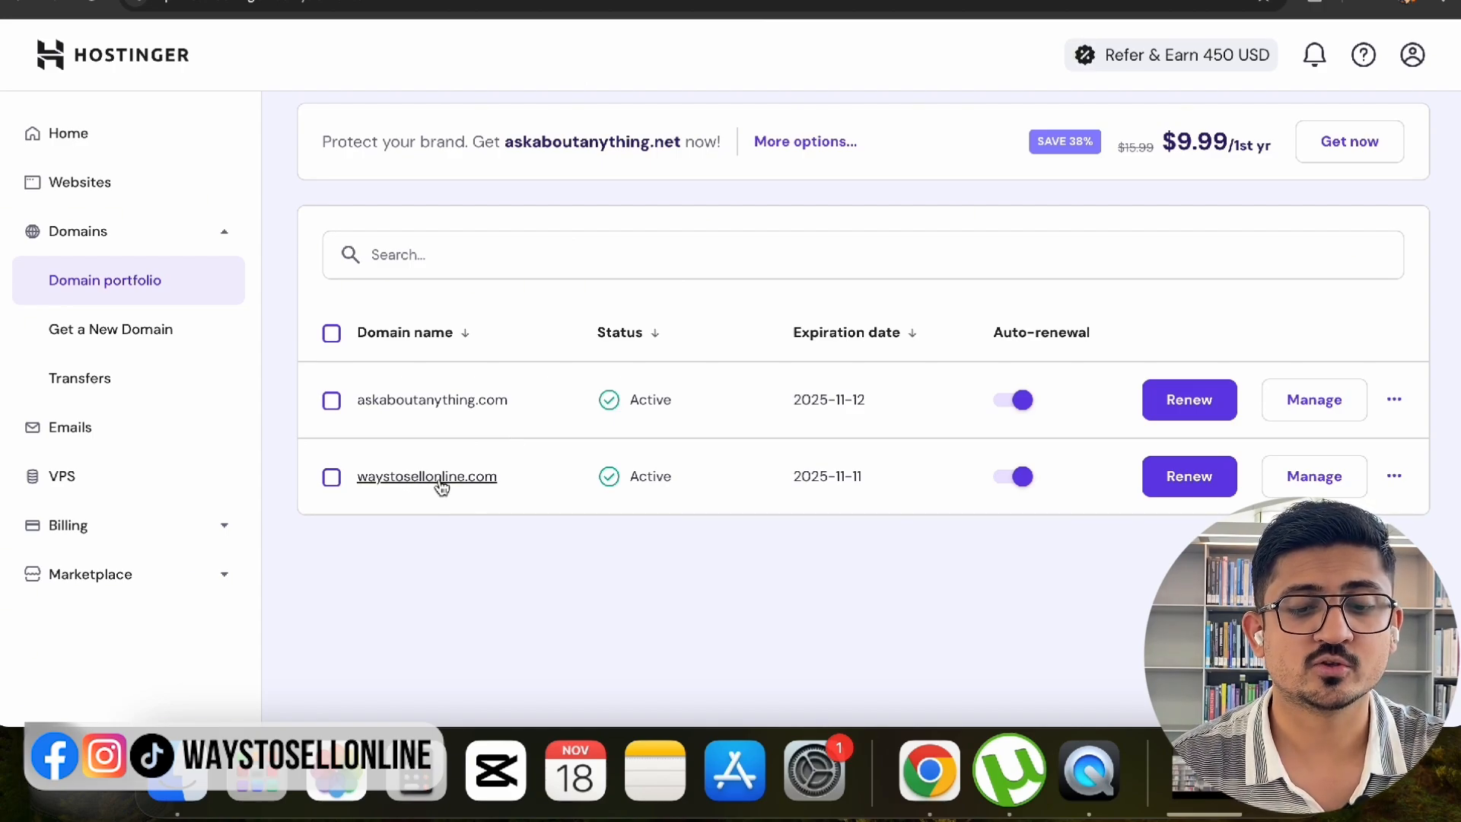
{"action": "left_click", "coordinate": [1336, 480]}
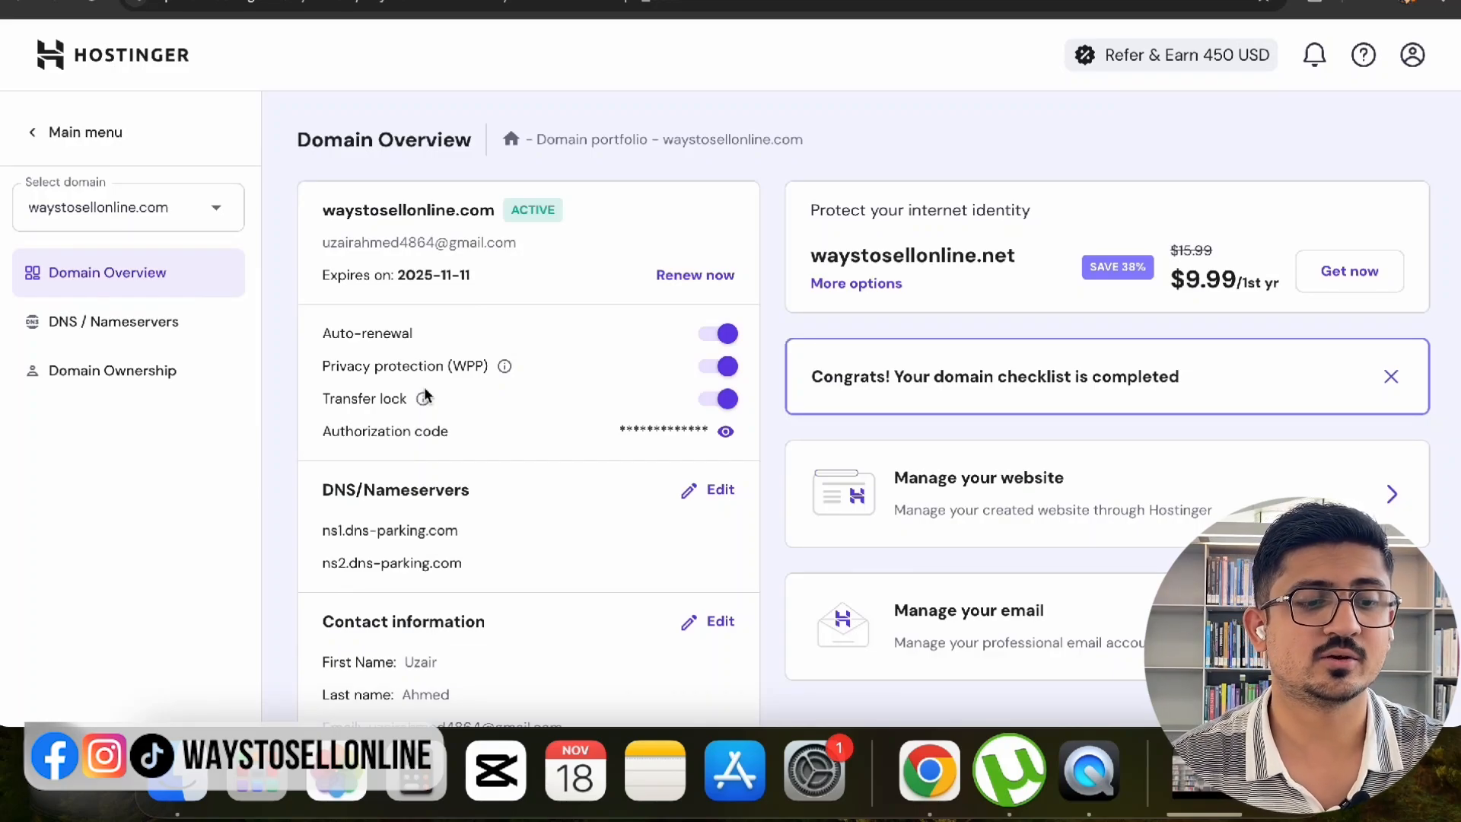
{"action": "left_click", "coordinate": [136, 324]}
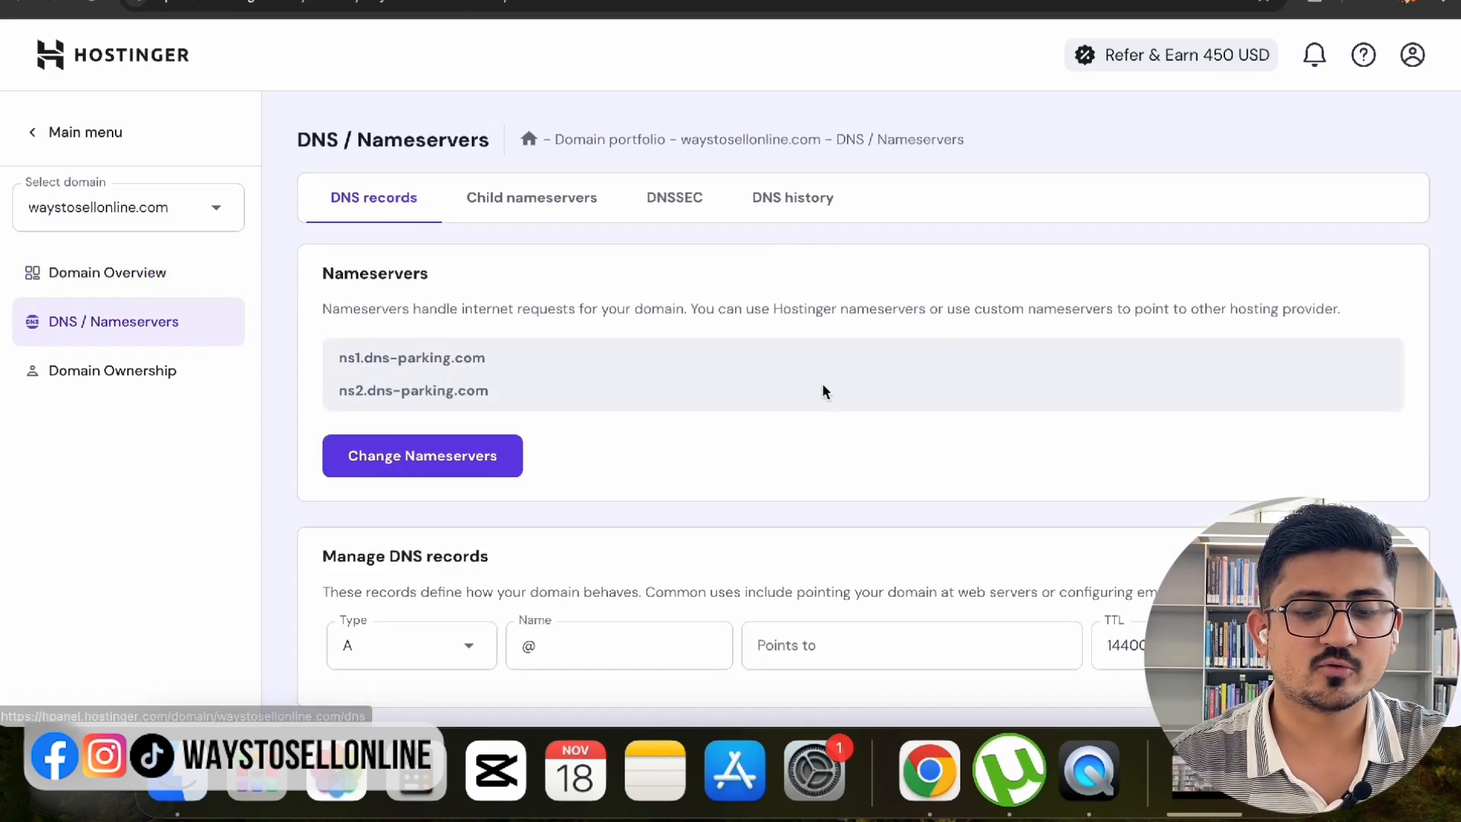
{"action": "scroll", "coordinate": [821, 388], "scroll_direction": "down", "scroll_amount": 6}
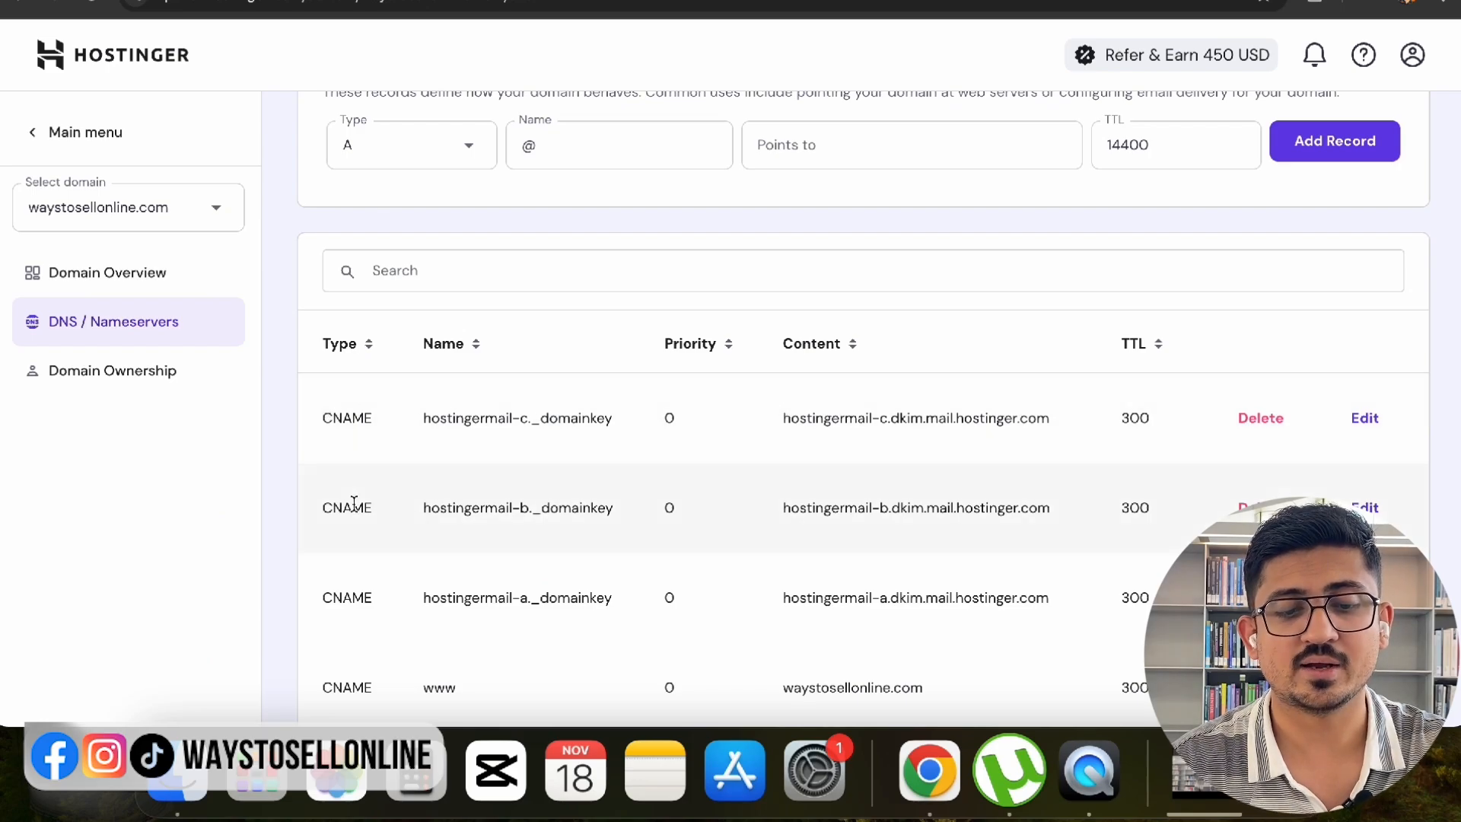
- Look over Hostinger's new-record fields and the CNAME rows in systeme.io's DNS dialog
{"action": "scroll", "coordinate": [588, 513], "scroll_direction": "up", "scroll_amount": 3}
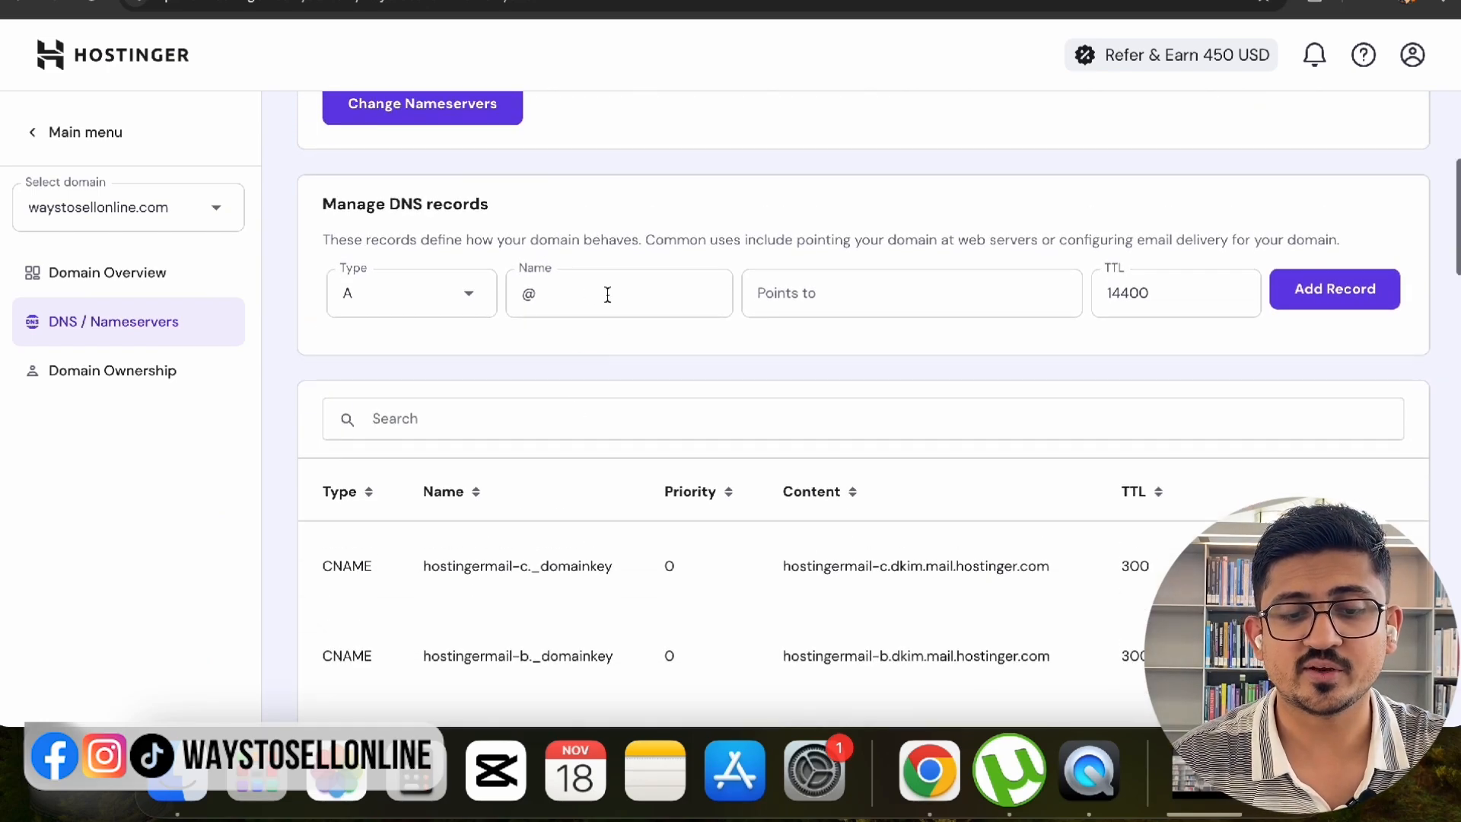
{"action": "left_click", "coordinate": [441, 300]}
{"action": "left_click", "coordinate": [574, 303]}
{"action": "left_click", "coordinate": [878, 290]}
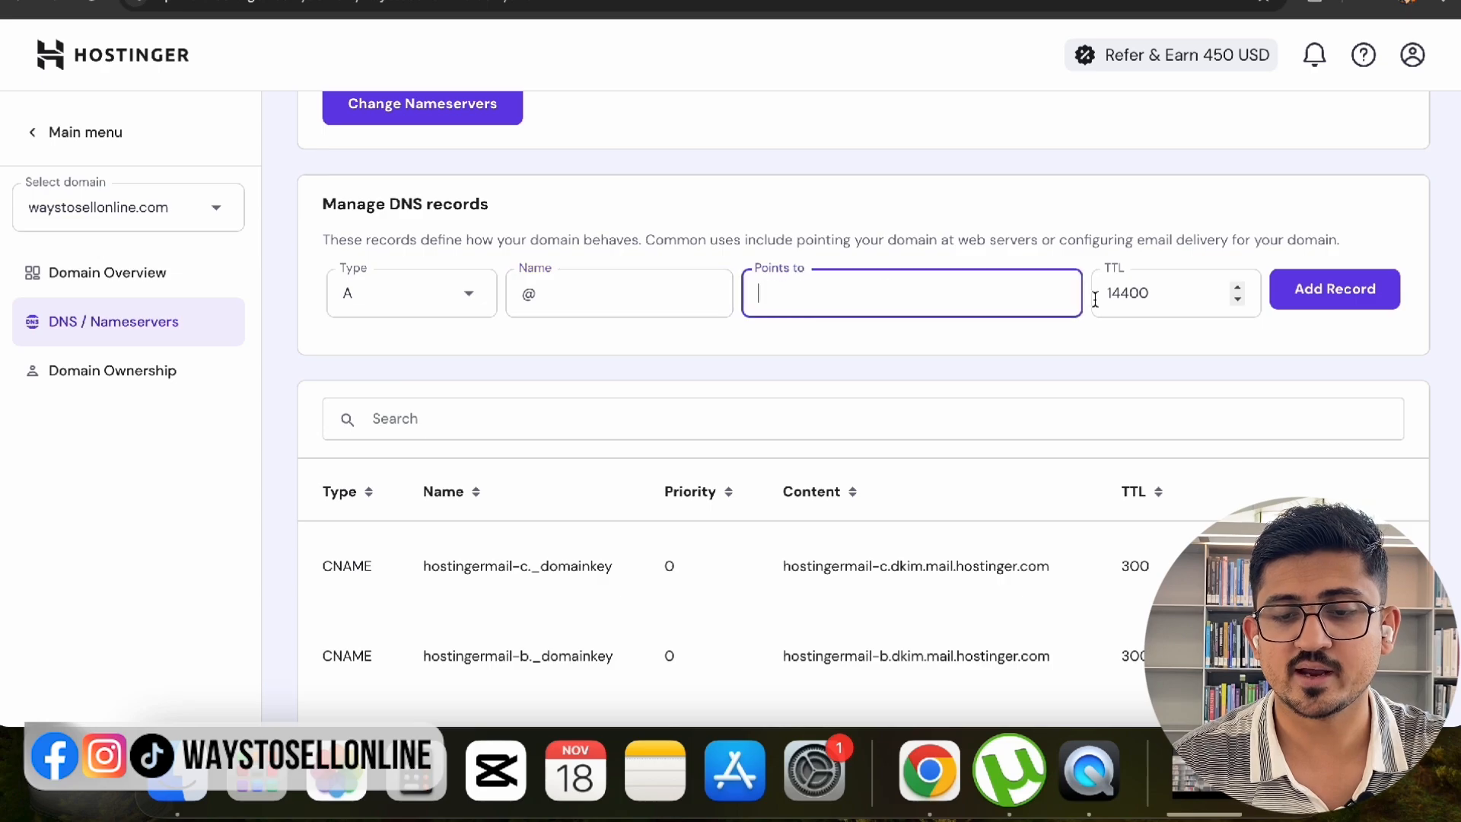
{"action": "left_click", "coordinate": [1108, 296]}
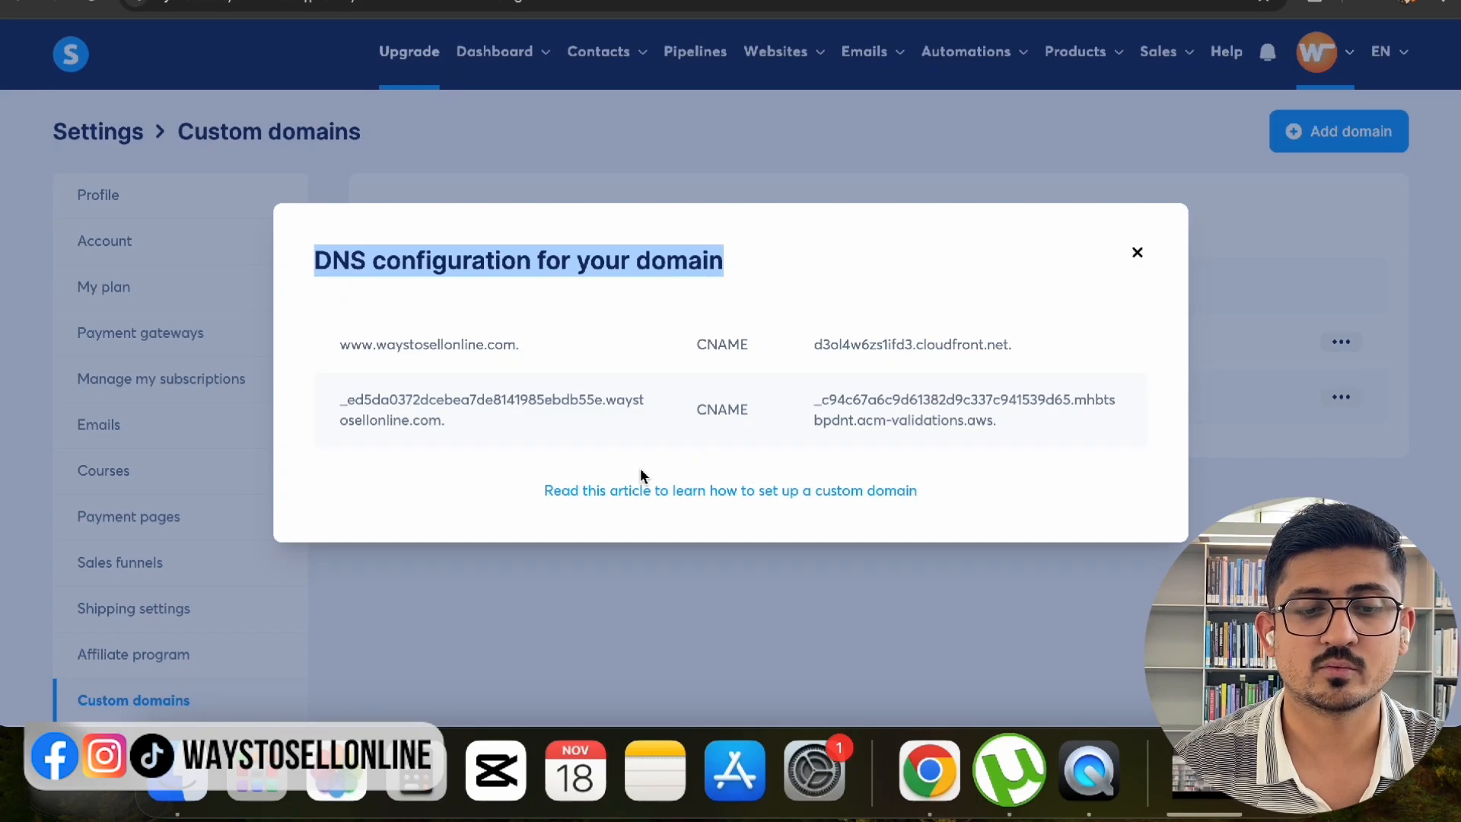
{"action": "double_click", "coordinate": [733, 343]}
{"action": "double_click", "coordinate": [732, 411]}
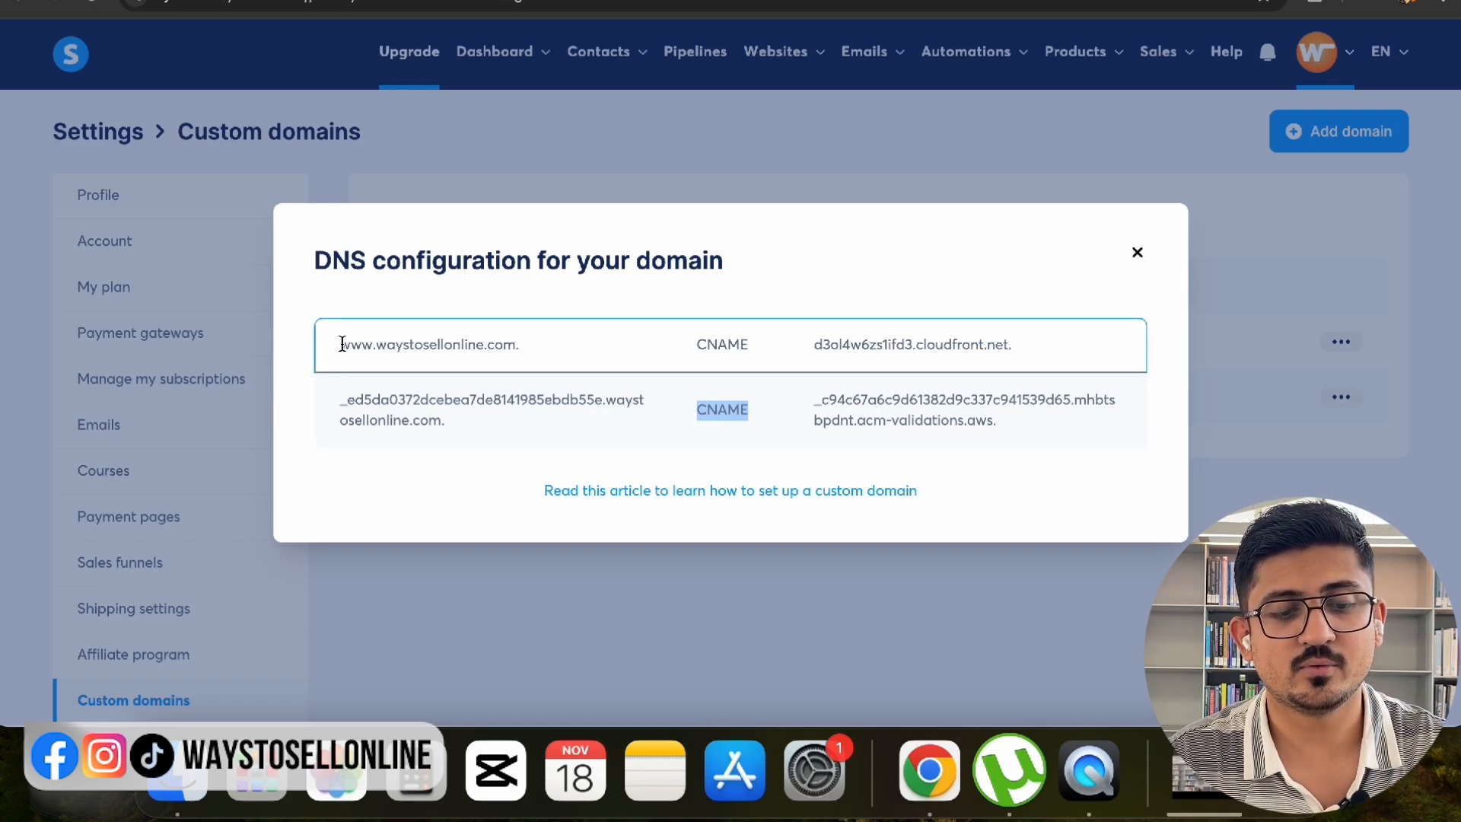
{"action": "left_click_drag", "start_coordinate": [340, 346], "coordinate": [375, 347]}
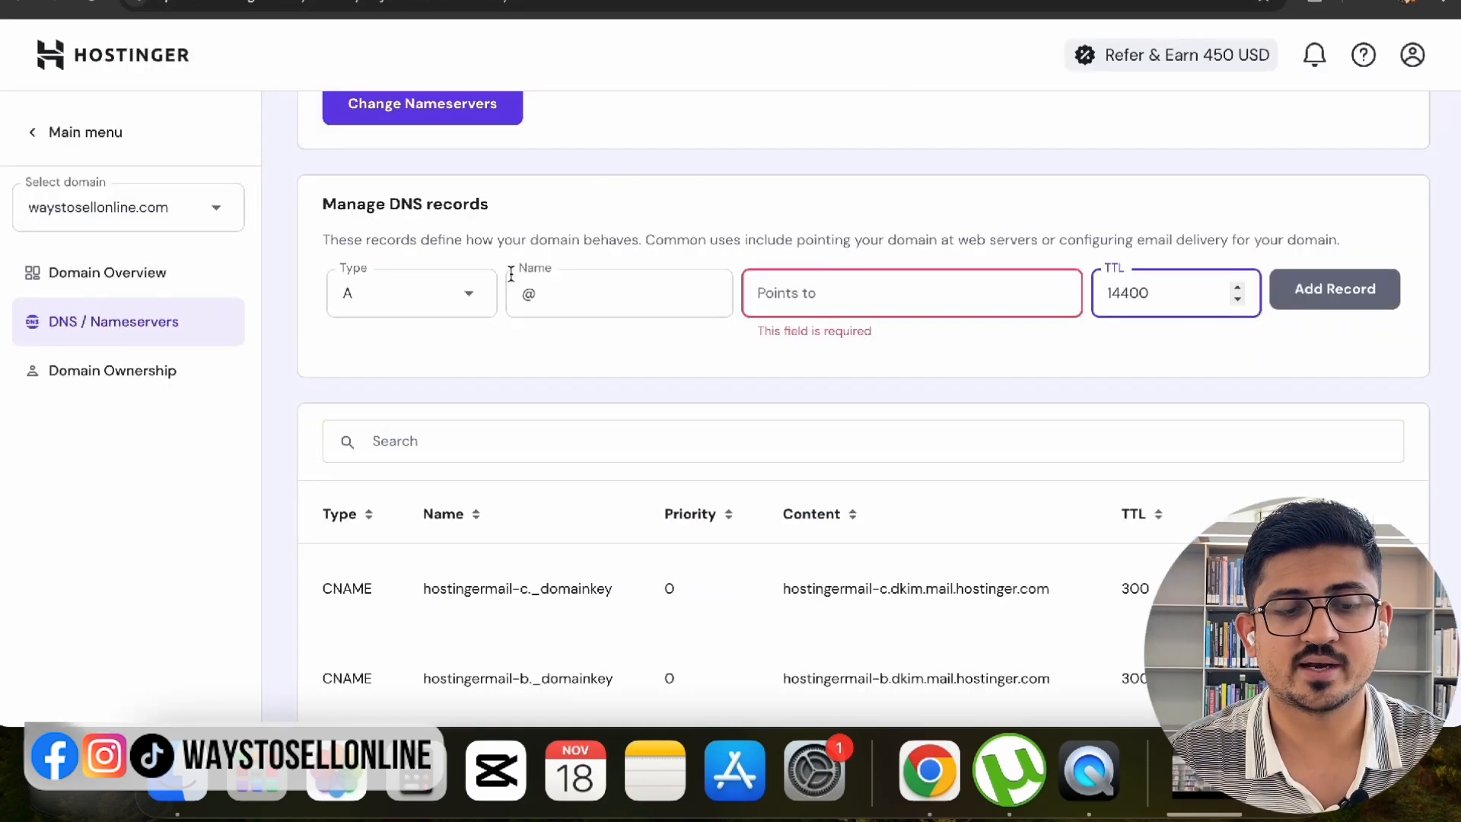
{"action": "left_click", "coordinate": [459, 308]}
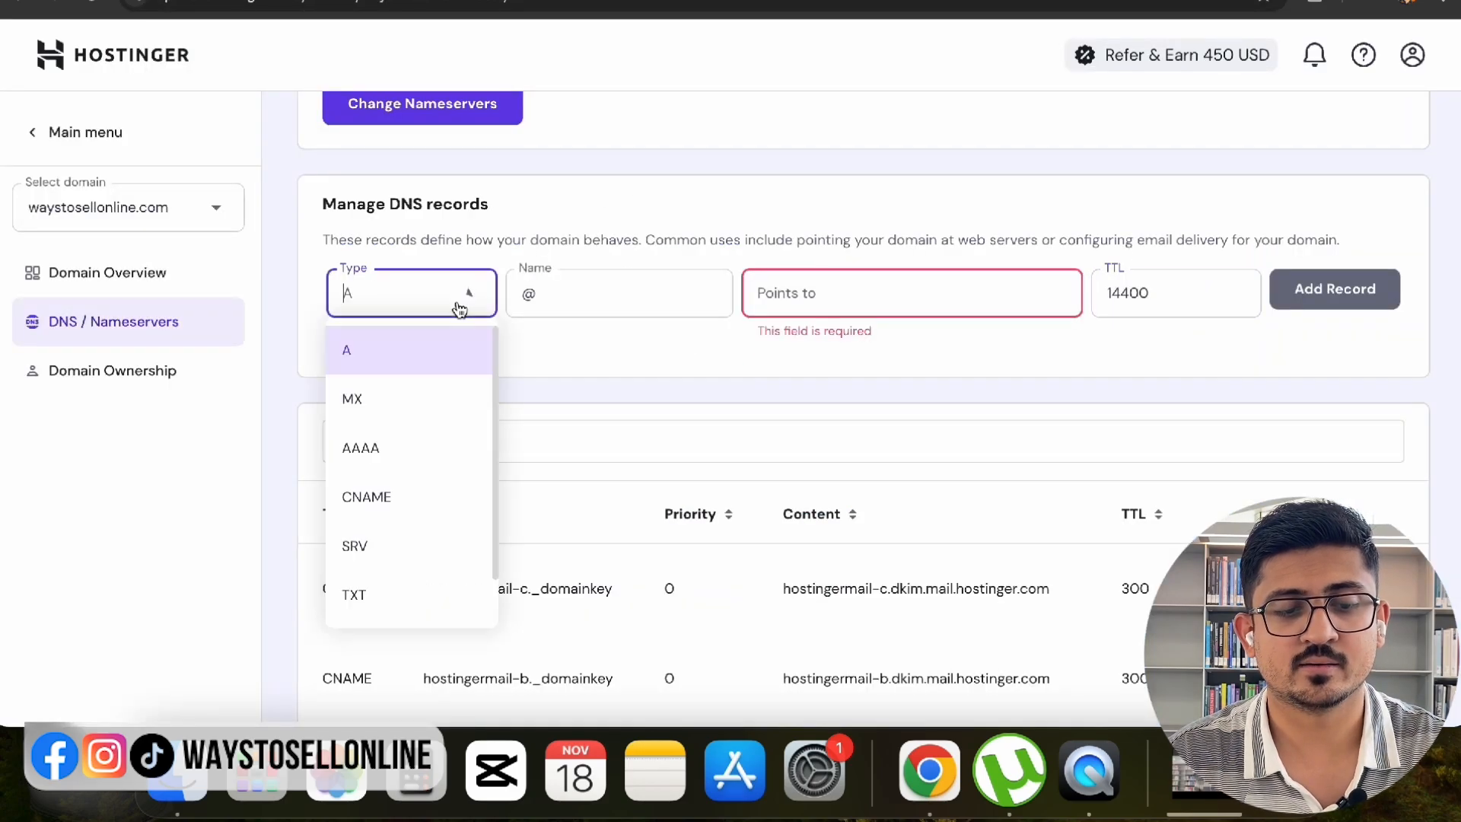
{"action": "left_click", "coordinate": [421, 506]}
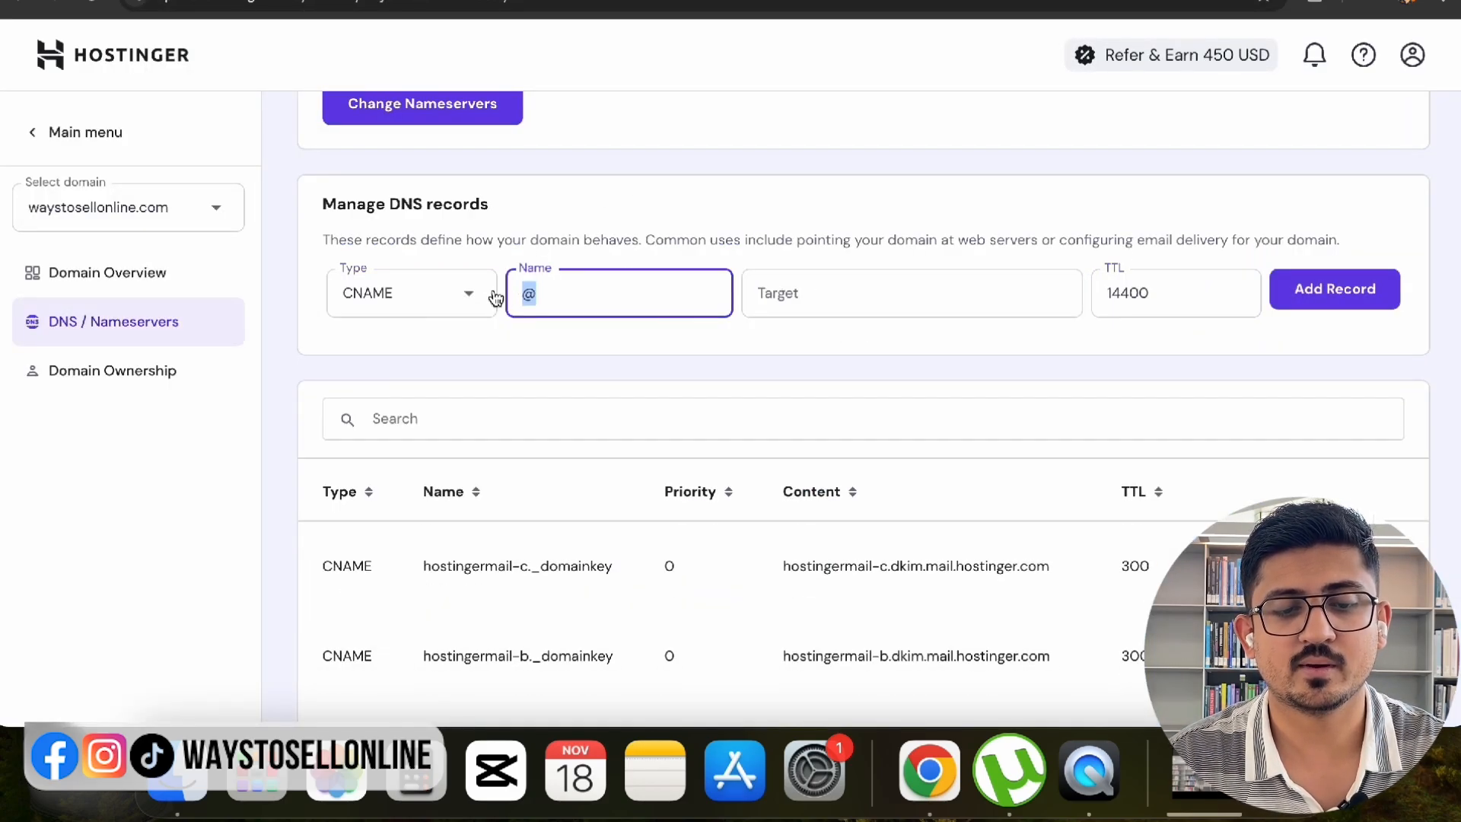
{"action": "key", "text": "BackSpace"}
{"action": "type", "text": "www."}
{"action": "left_click", "coordinate": [880, 293]}
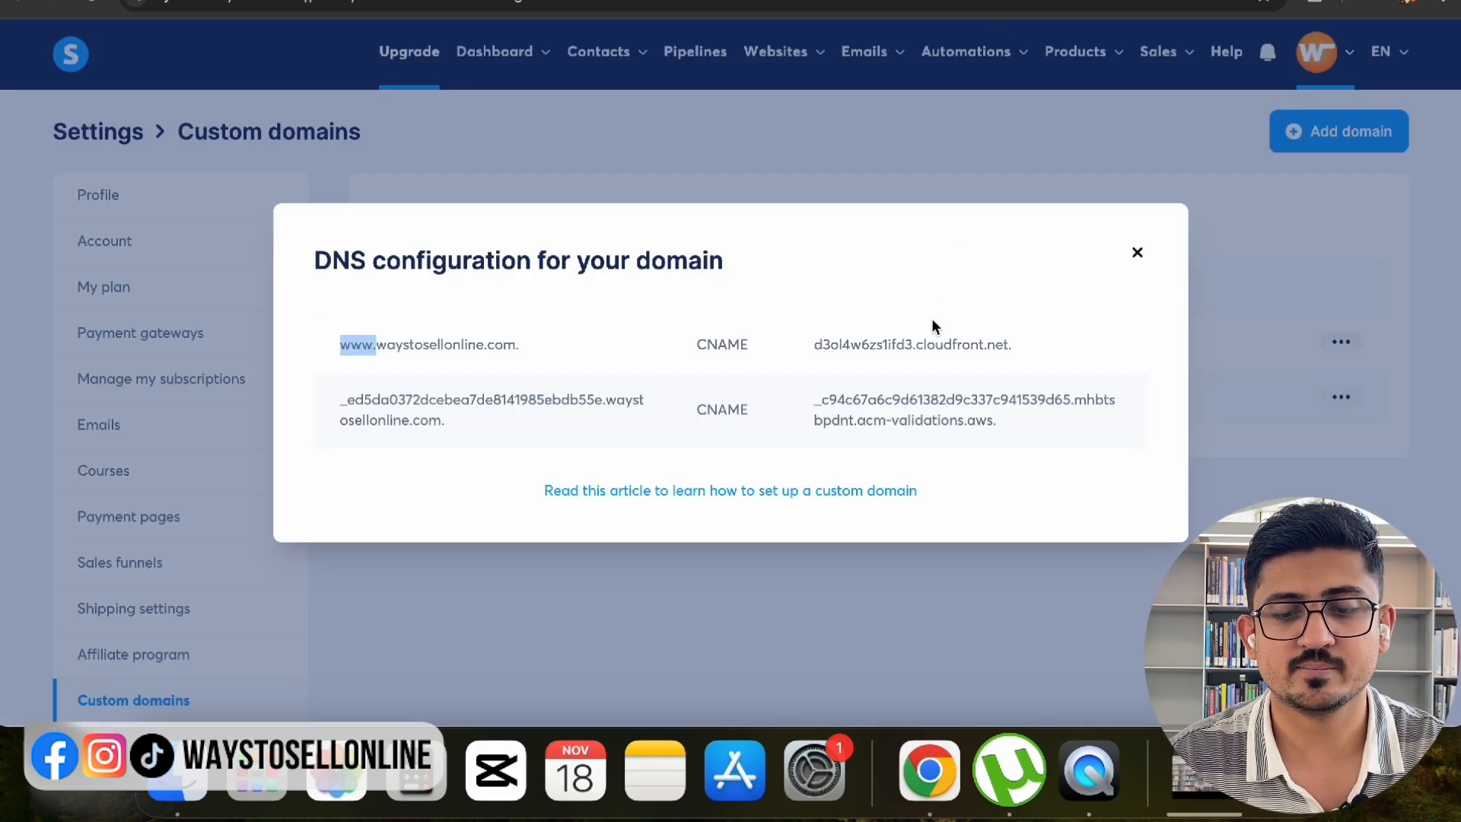
{"action": "triple_click", "coordinate": [929, 333]}
{"action": "key", "text": "super+c"}
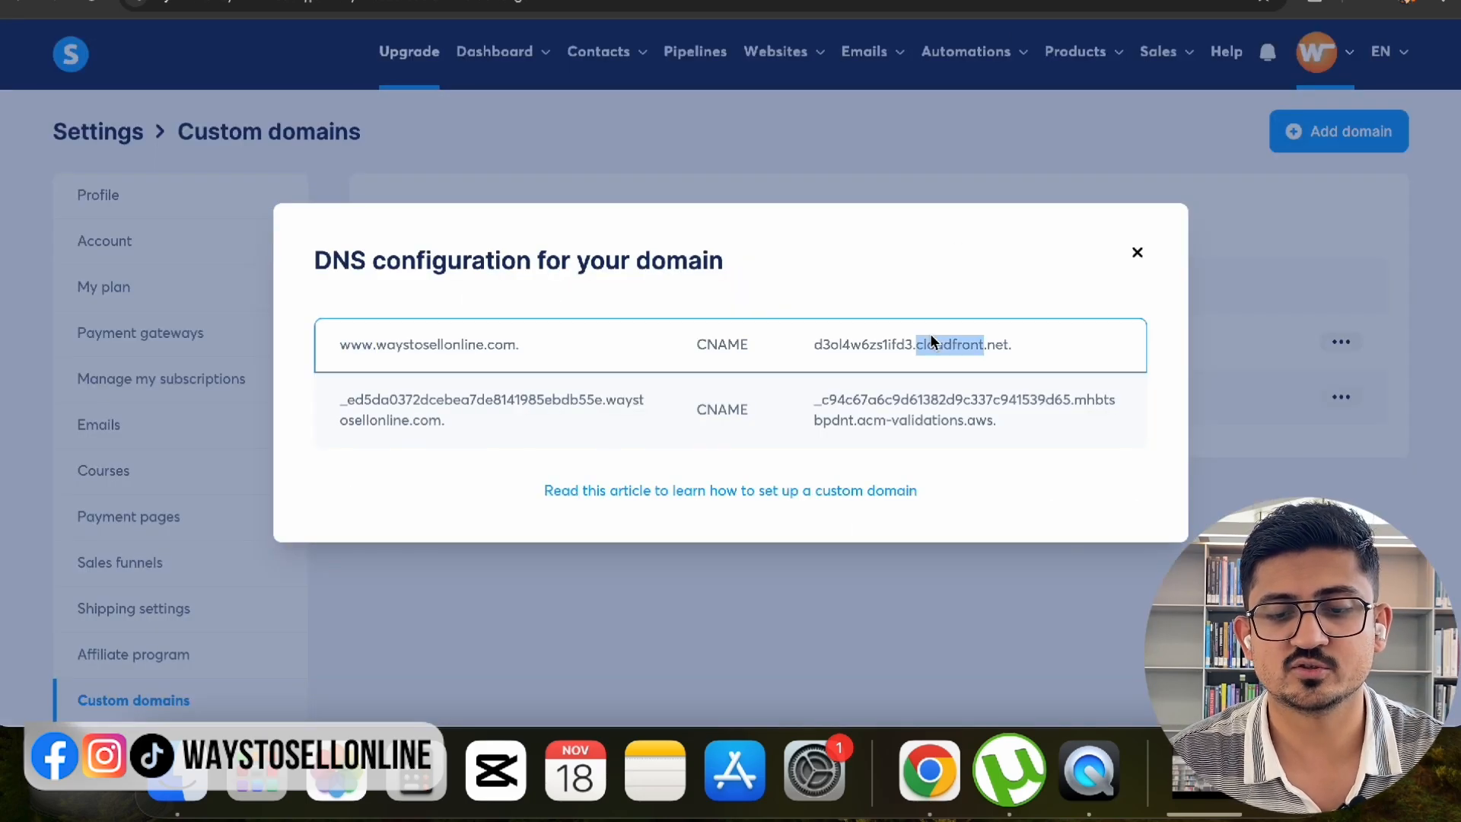
{"action": "left_click", "coordinate": [1125, 8]}
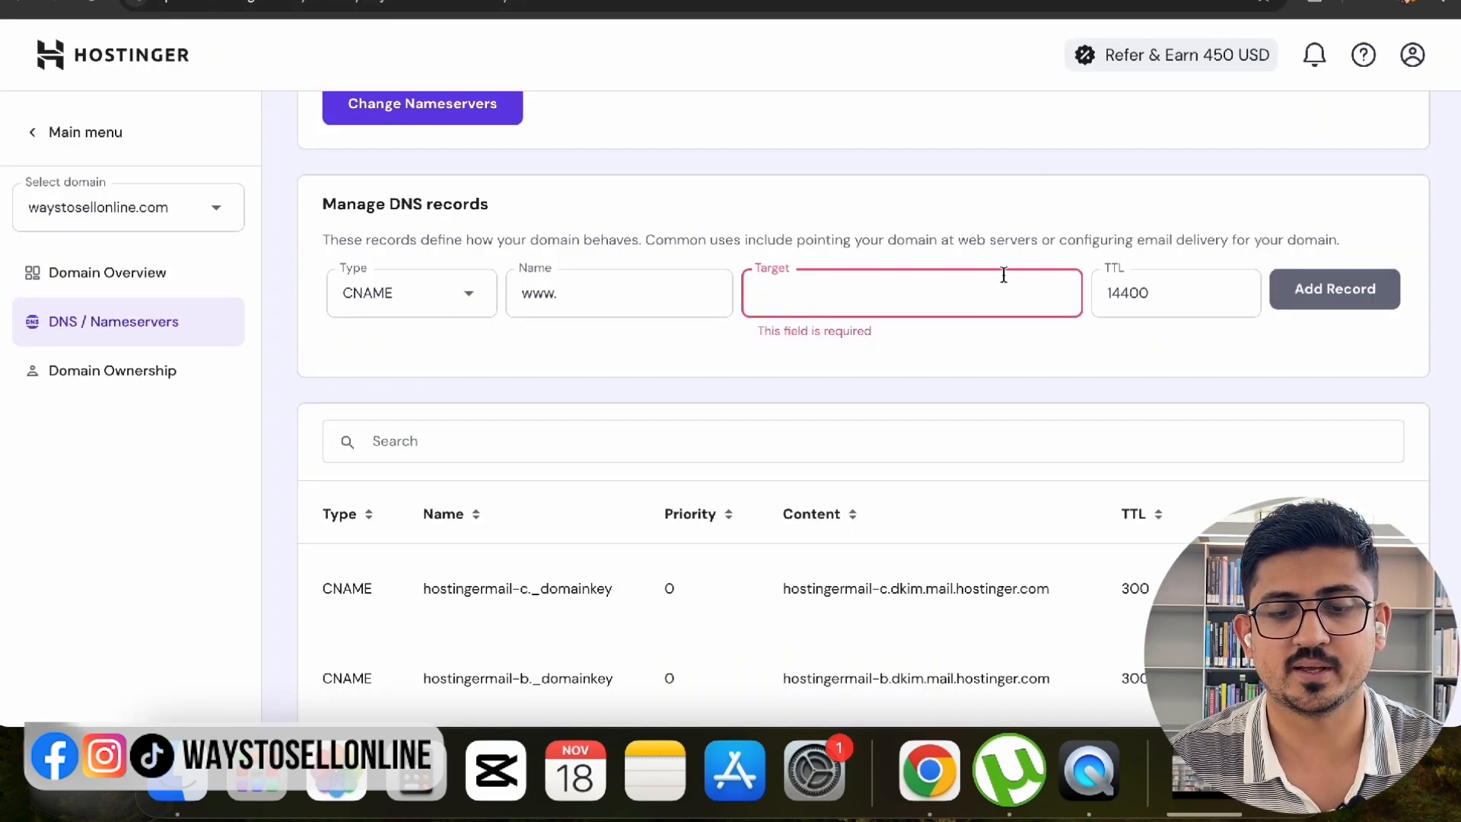
{"action": "key", "text": "super+v"}
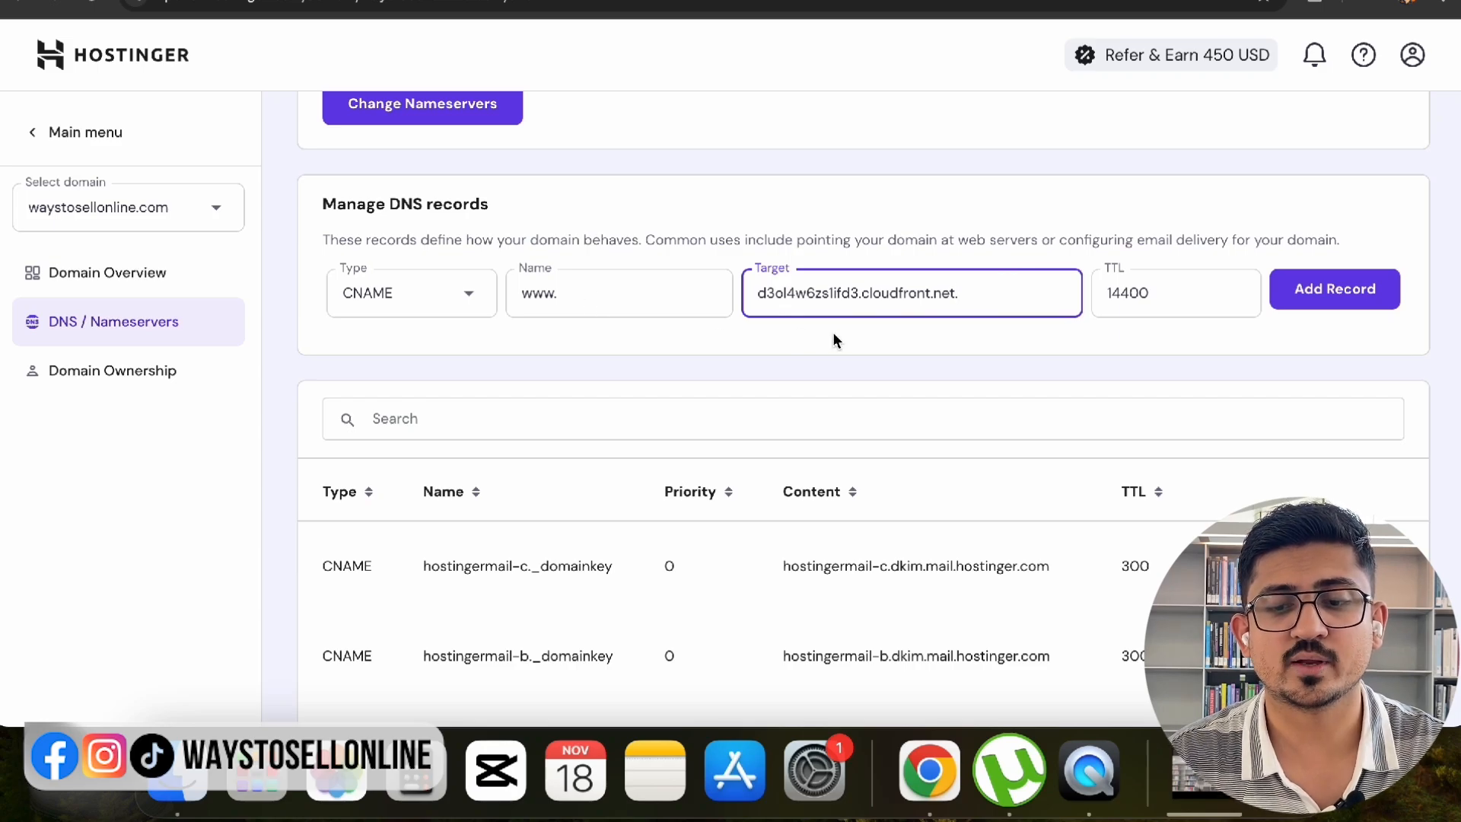
{"action": "left_click", "coordinate": [1301, 299]}
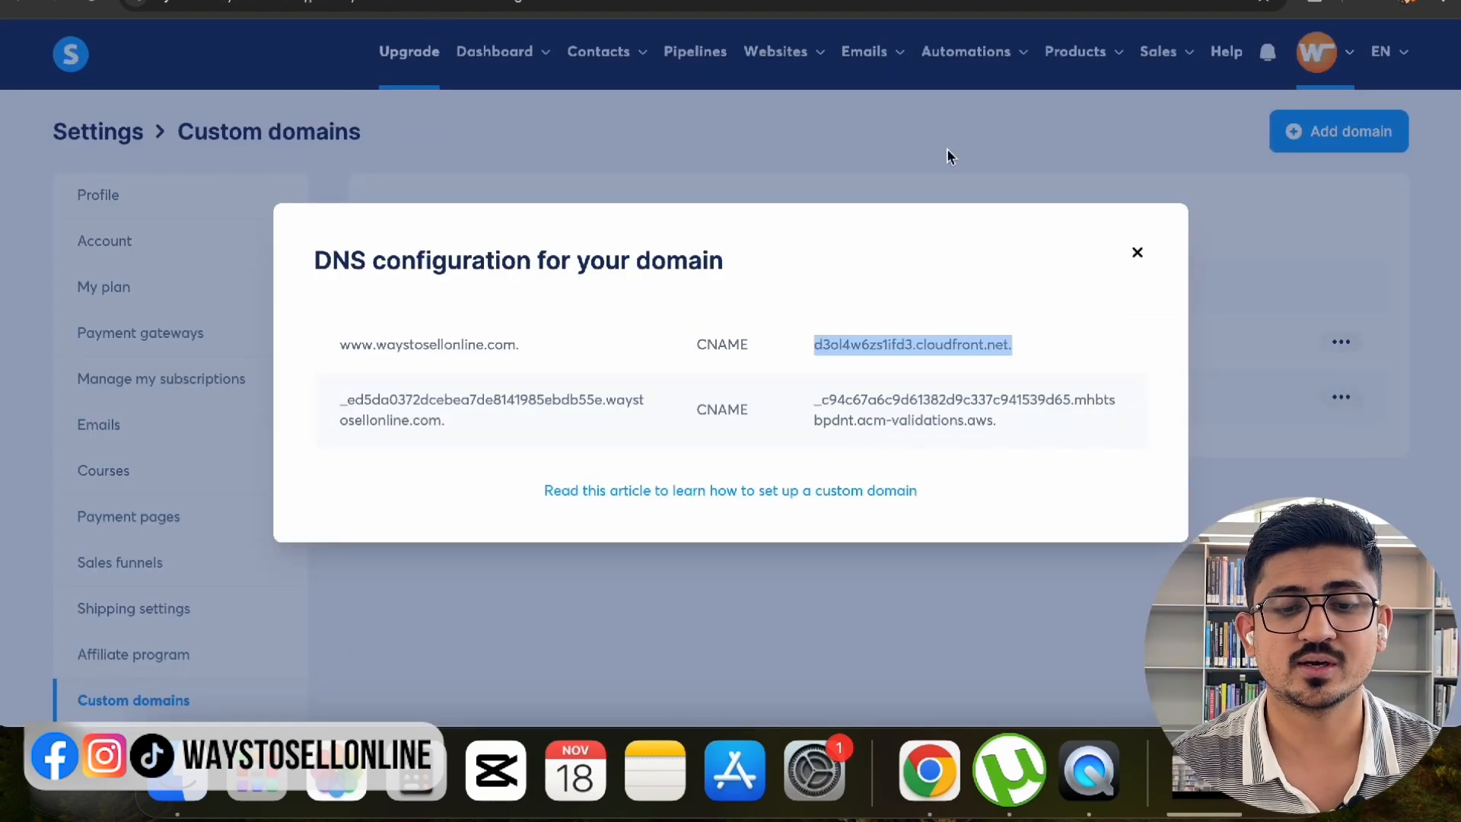
{"action": "double_click", "coordinate": [723, 410]}
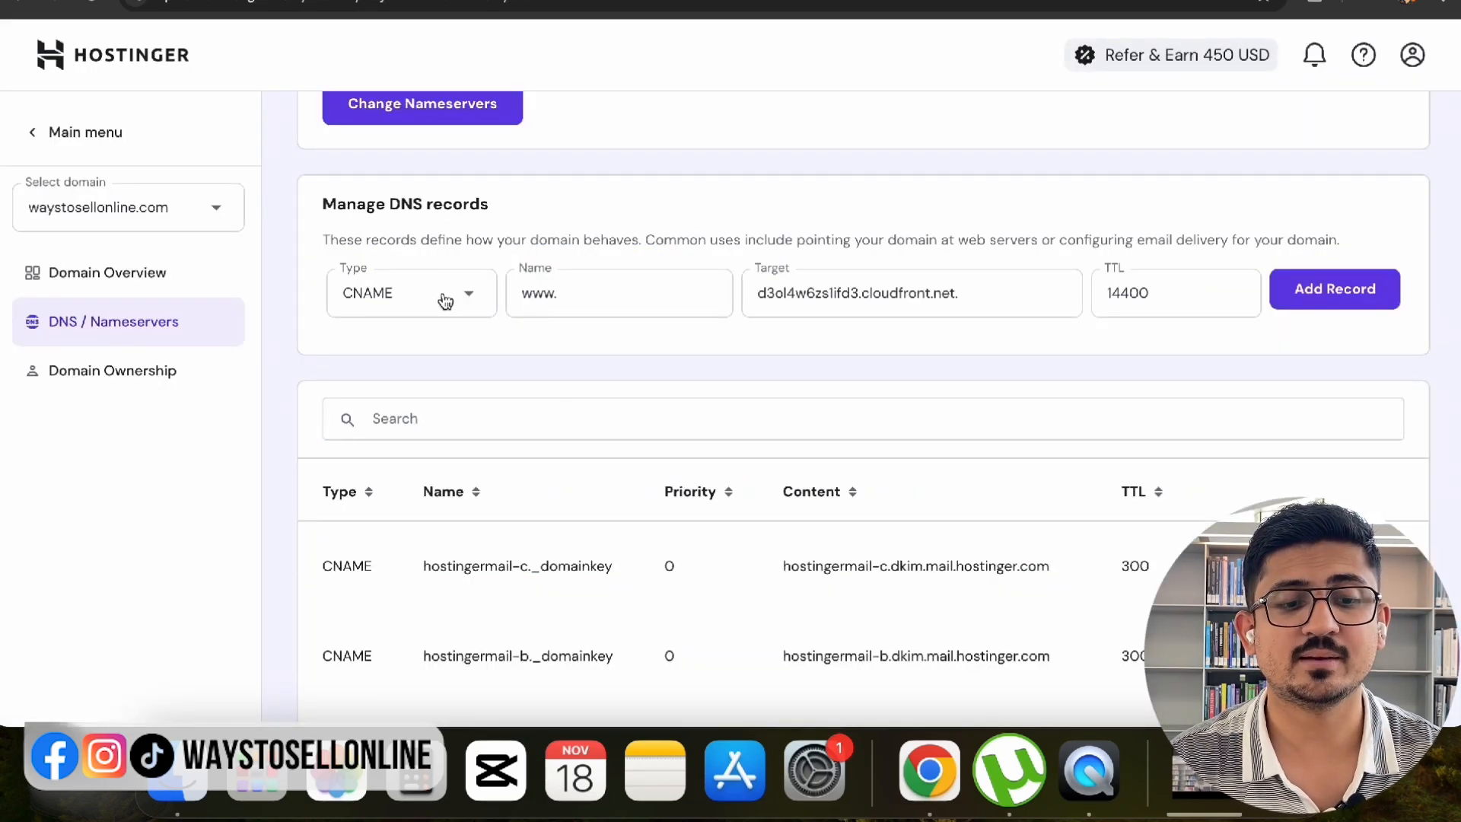
- Add the second CNAME using systeme.io's validation host name and its acm-validations.aws target
{"action": "left_click", "coordinate": [445, 300]}
{"action": "double_click", "coordinate": [541, 296]}
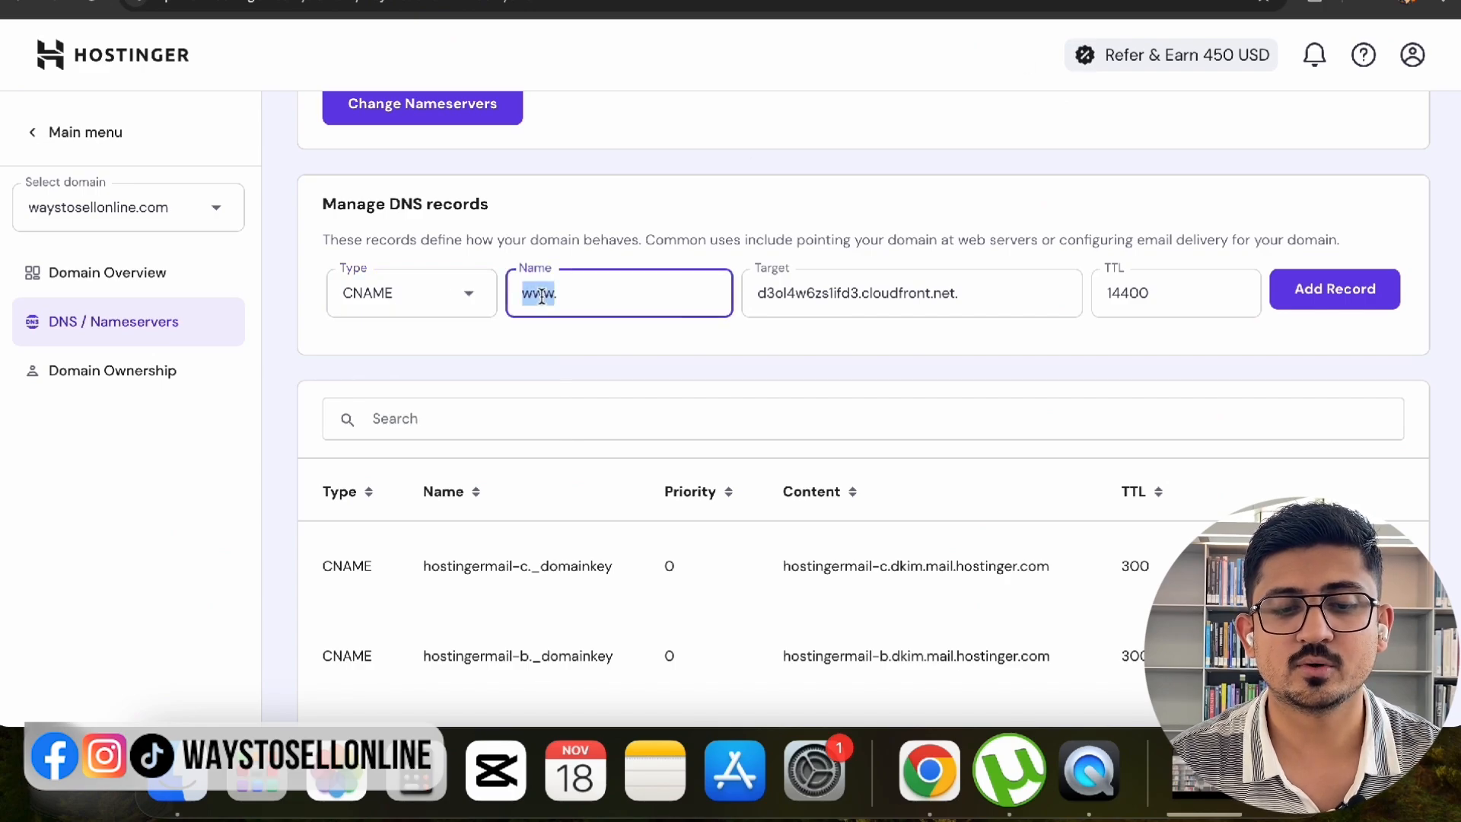
{"action": "key", "text": "BackSpace"}
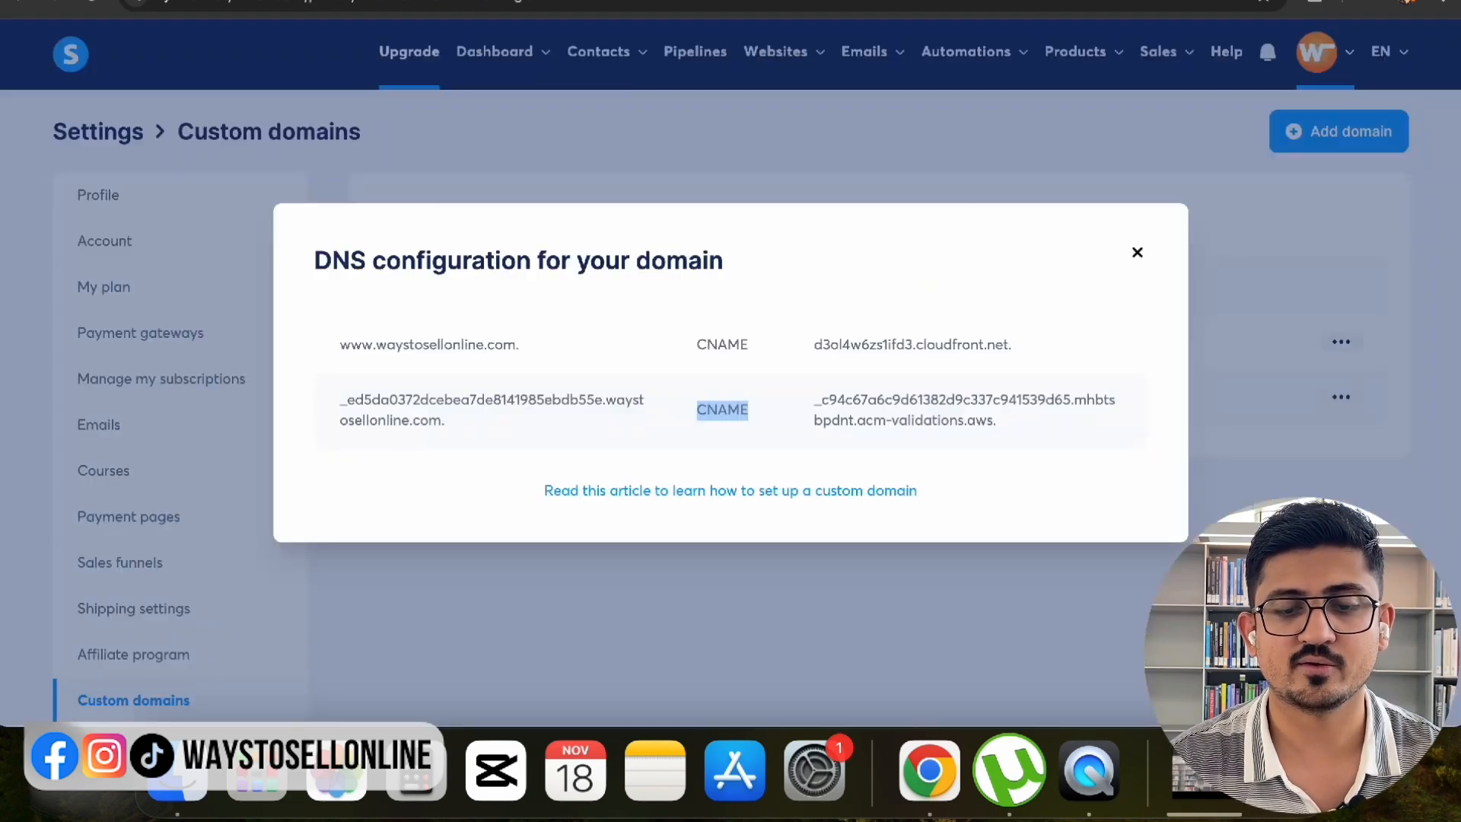
{"action": "left_click_drag", "start_coordinate": [339, 403], "coordinate": [603, 404]}
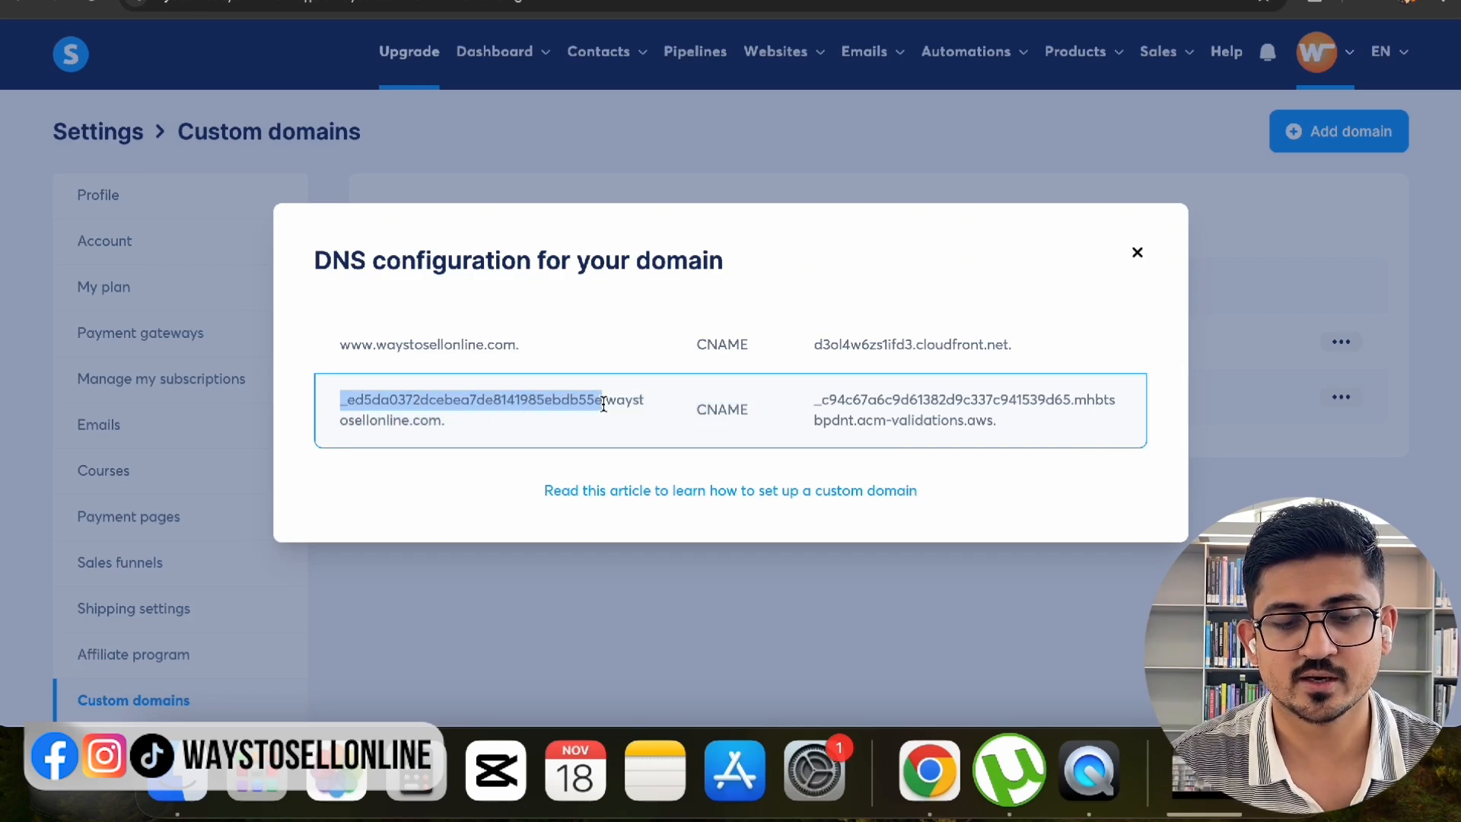
{"action": "key", "text": "ctrl+c"}
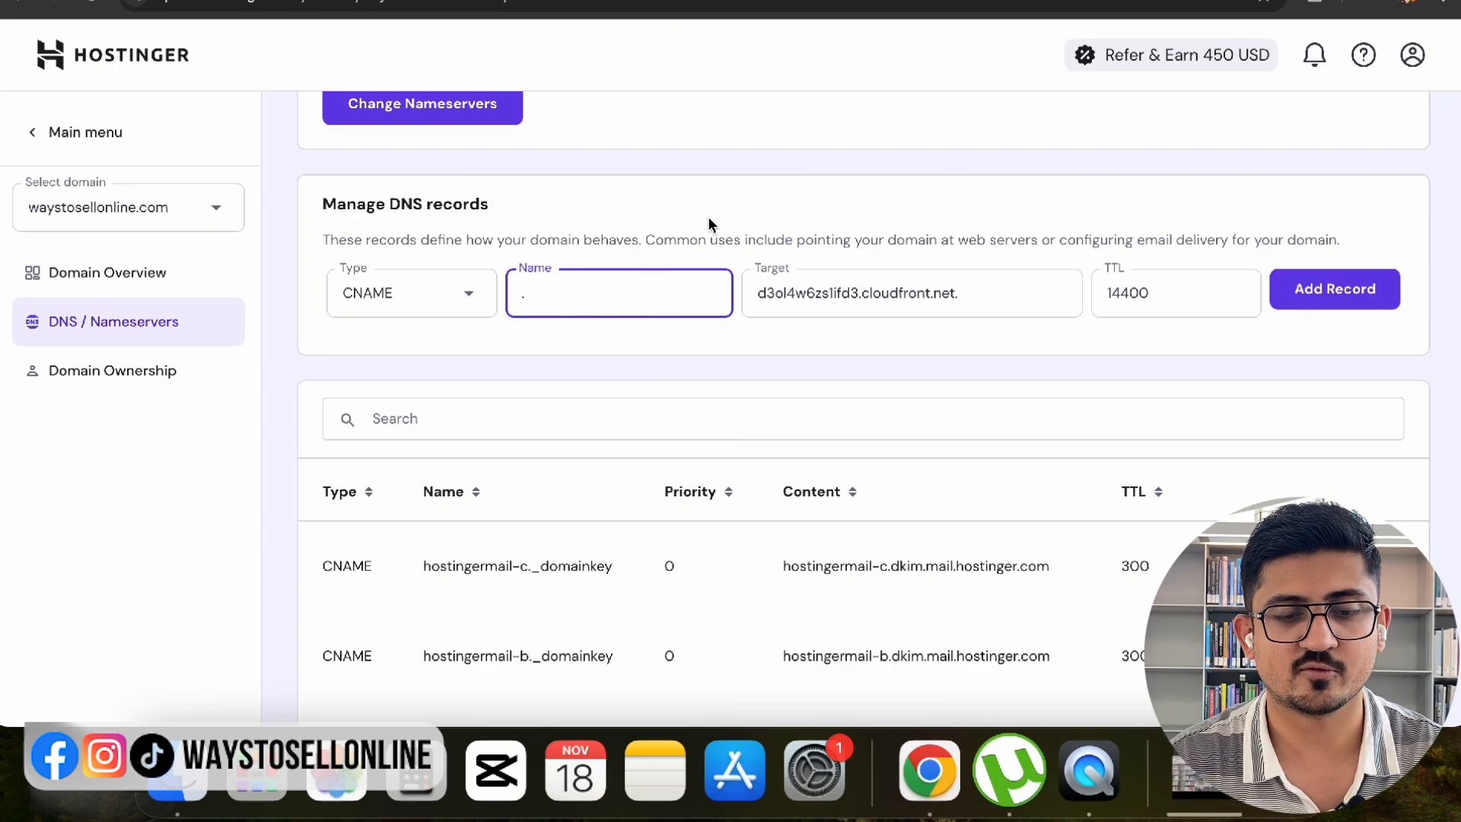
{"action": "key", "text": "ctrl+v"}
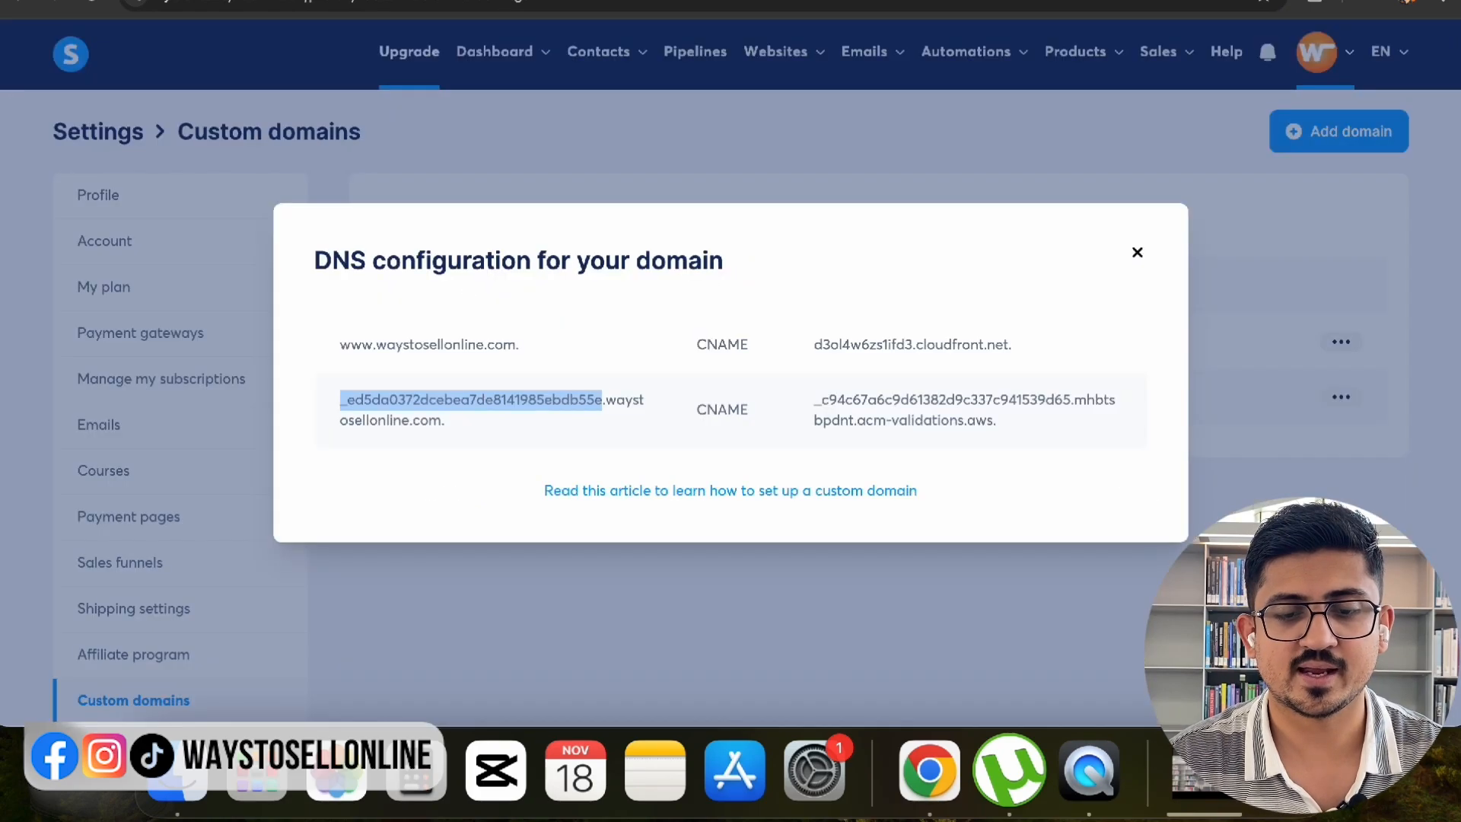
{"action": "triple_click", "coordinate": [929, 397]}
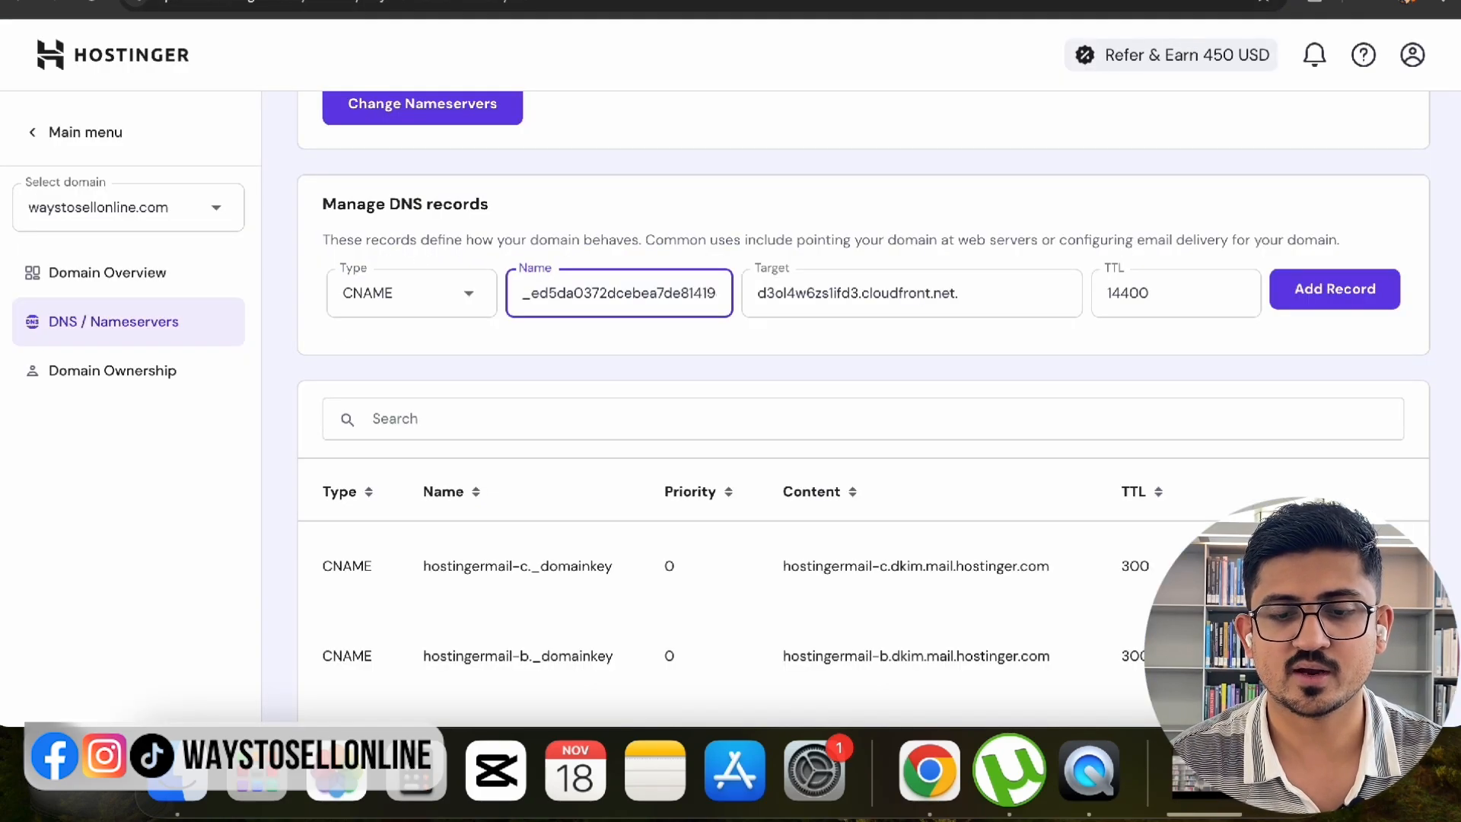
{"action": "triple_click", "coordinate": [935, 291]}
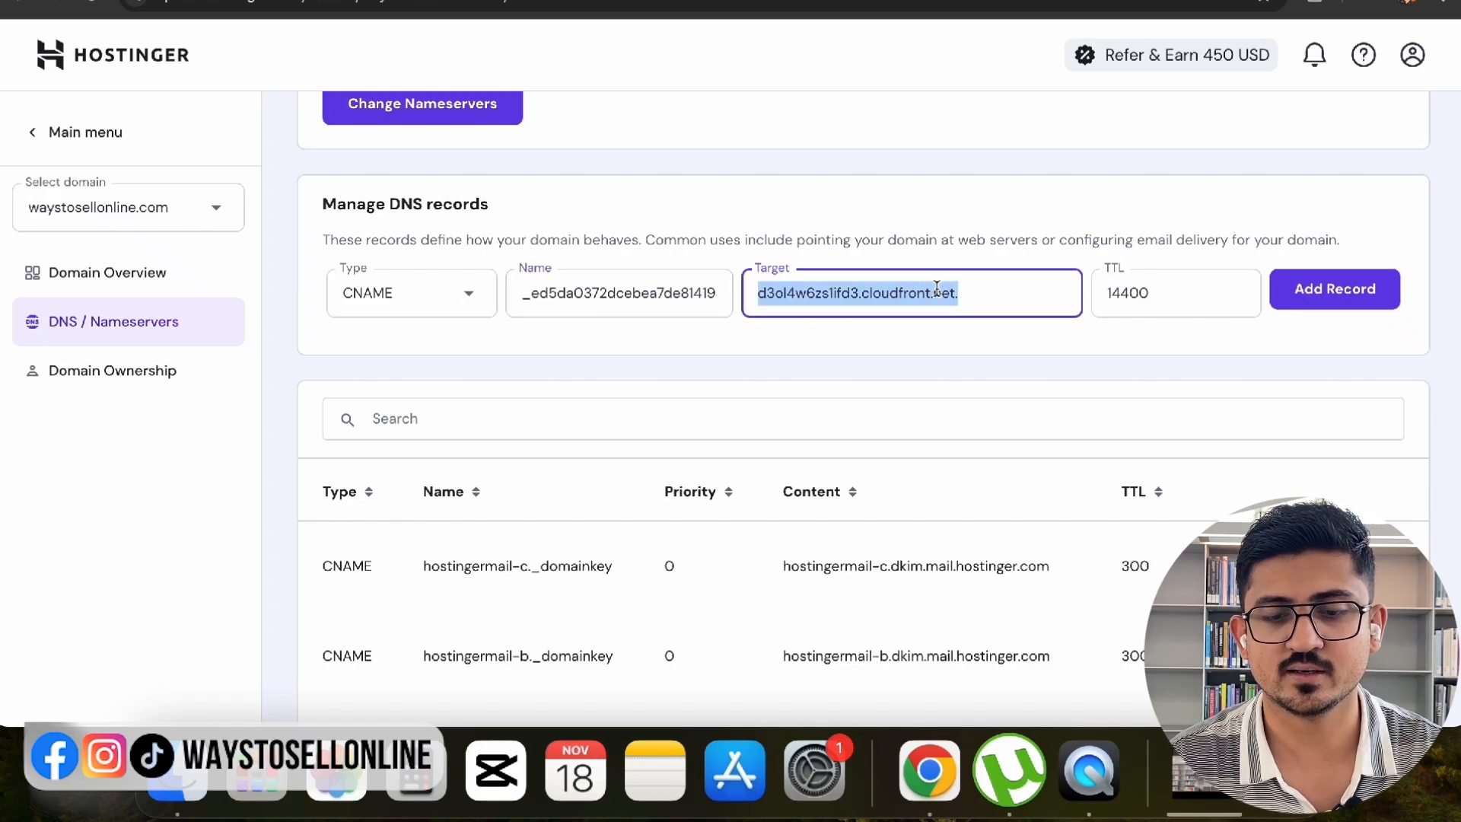
{"action": "key", "text": "ctrl+v"}
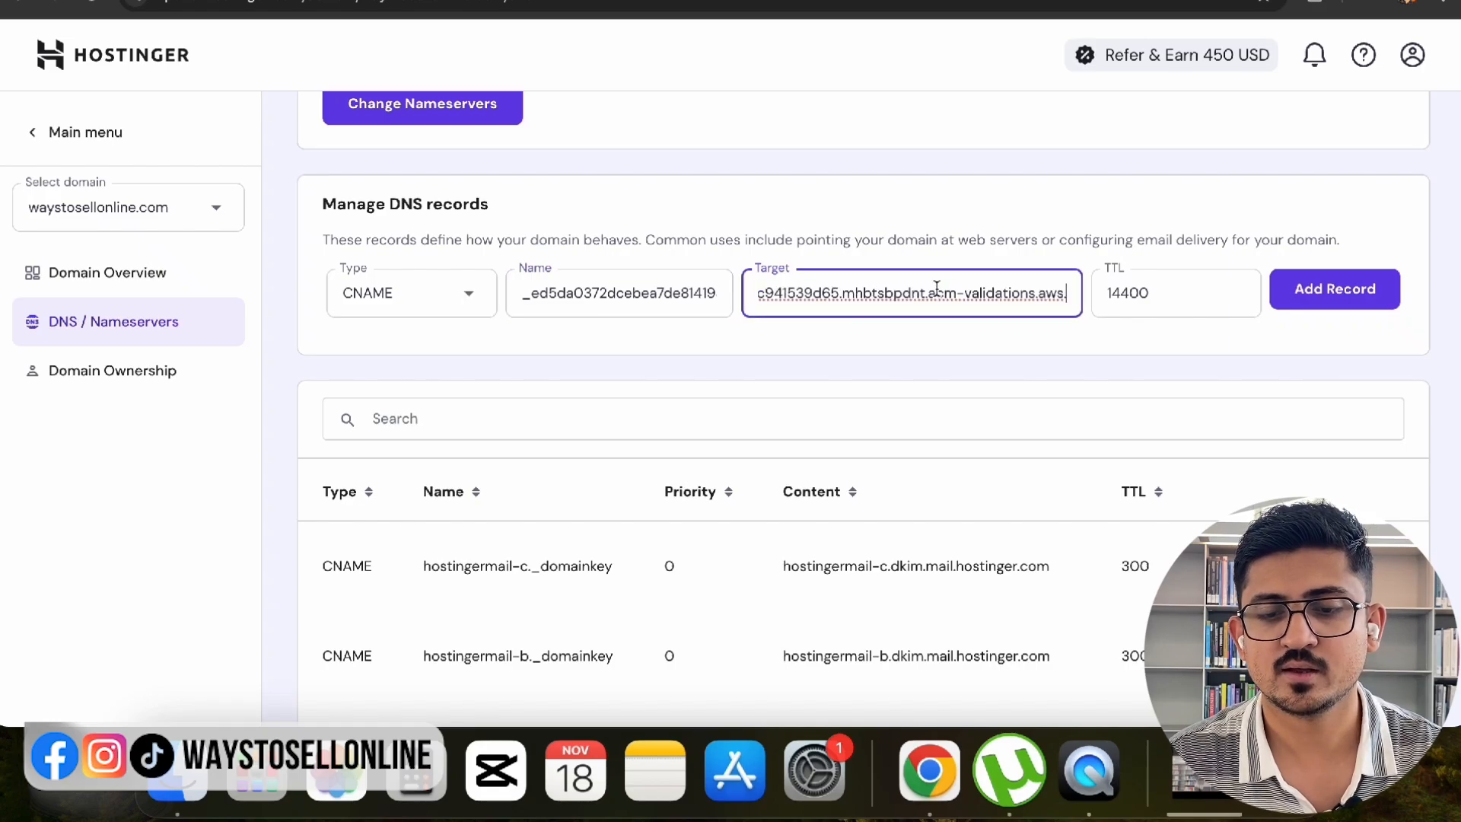
{"action": "left_click", "coordinate": [1365, 296]}
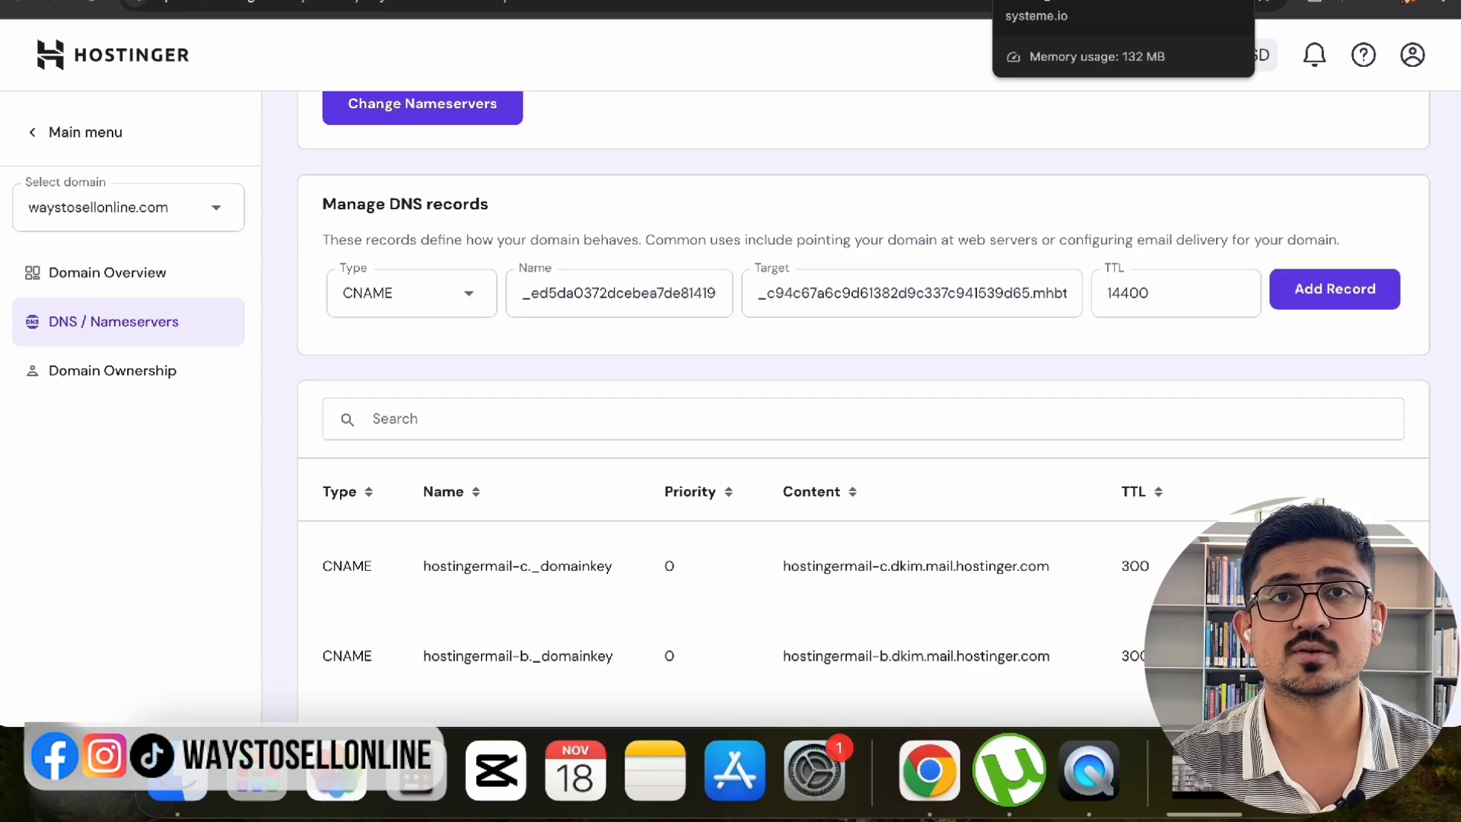
{"action": "left_click", "coordinate": [1080, 0]}
{"action": "left_click", "coordinate": [1146, 253]}
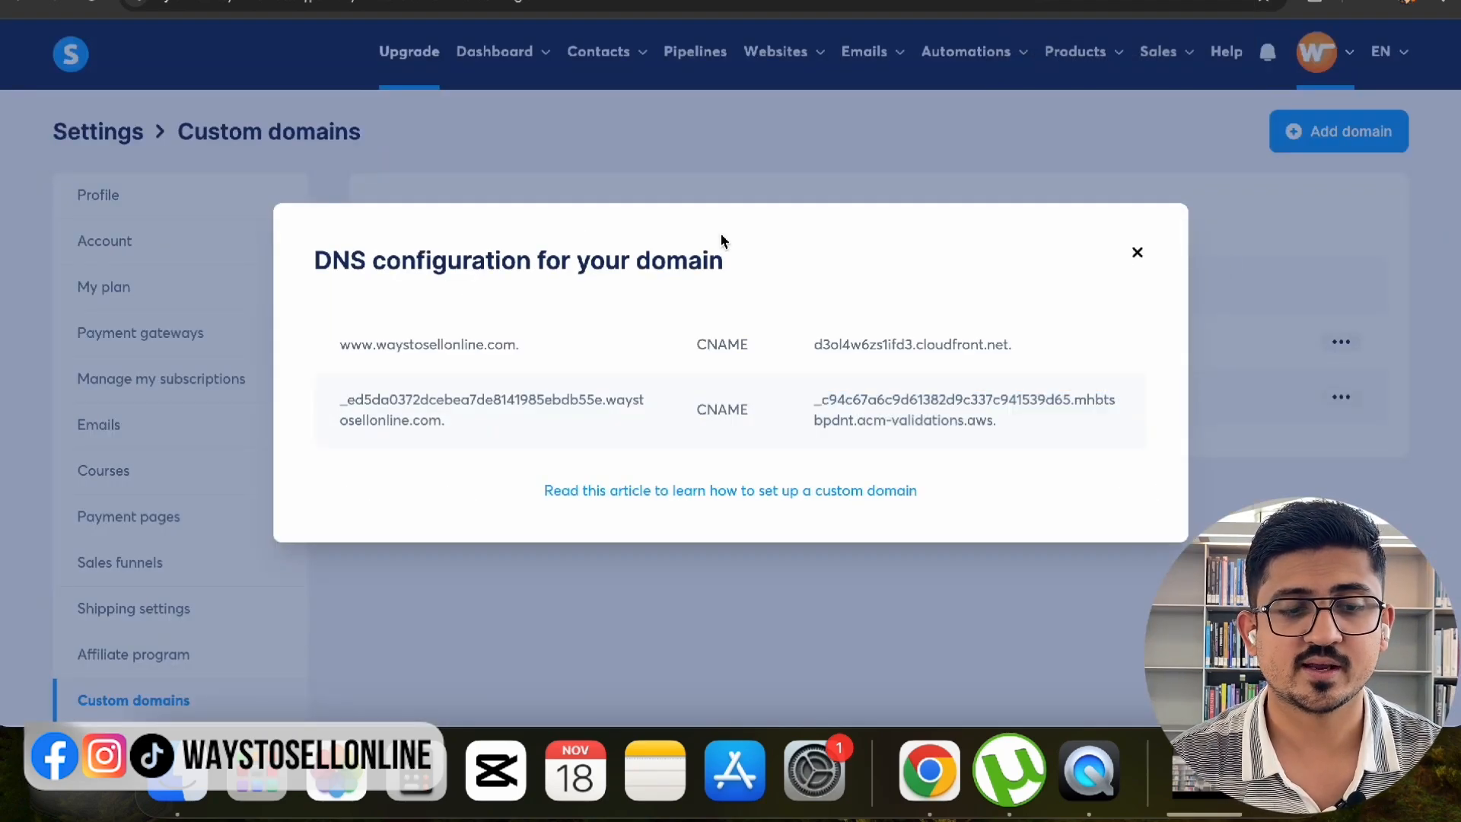
{"action": "left_click", "coordinate": [1137, 253]}
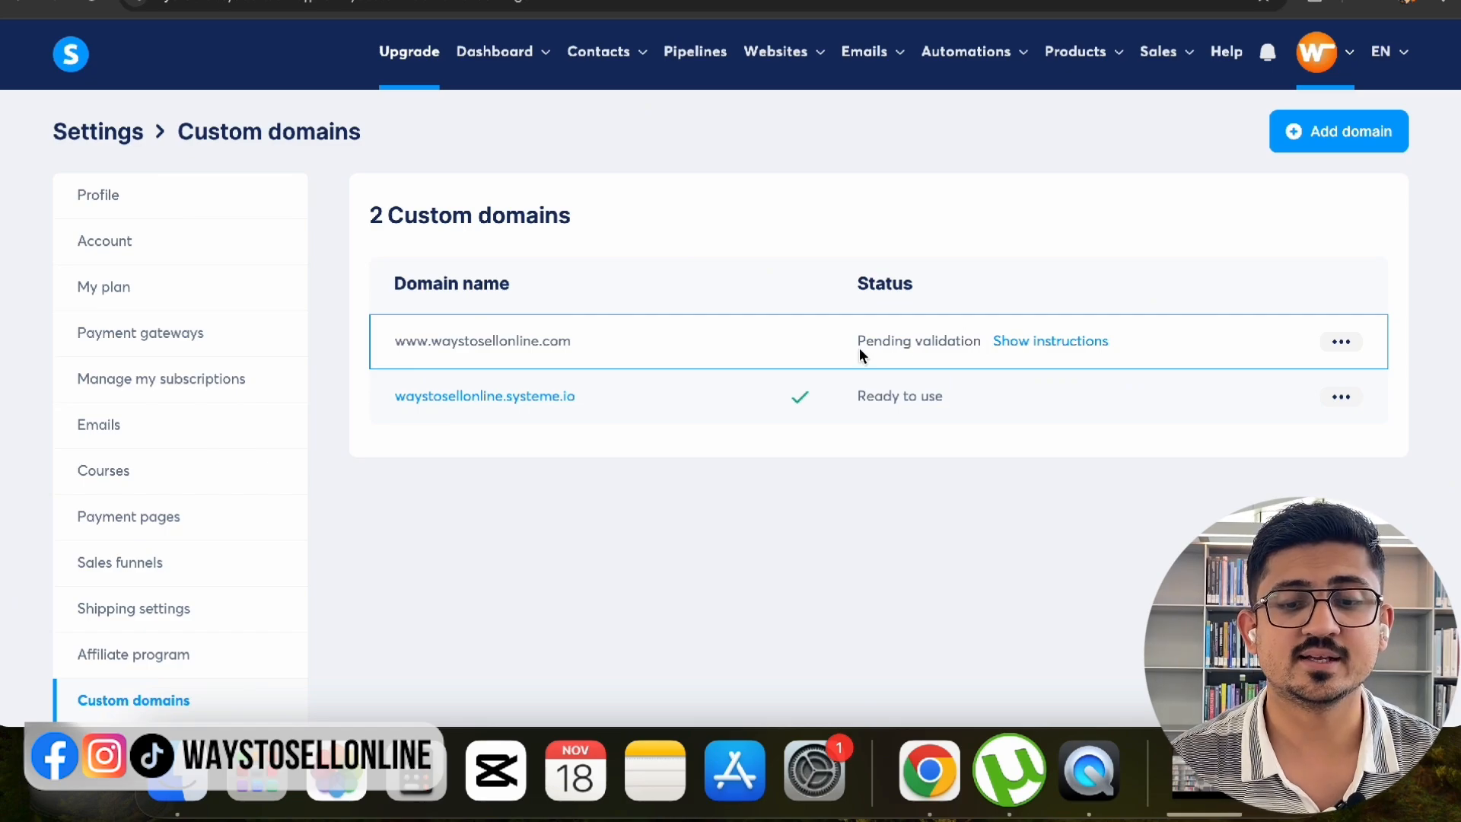
{"action": "left_click_drag", "start_coordinate": [858, 345], "coordinate": [978, 342]}
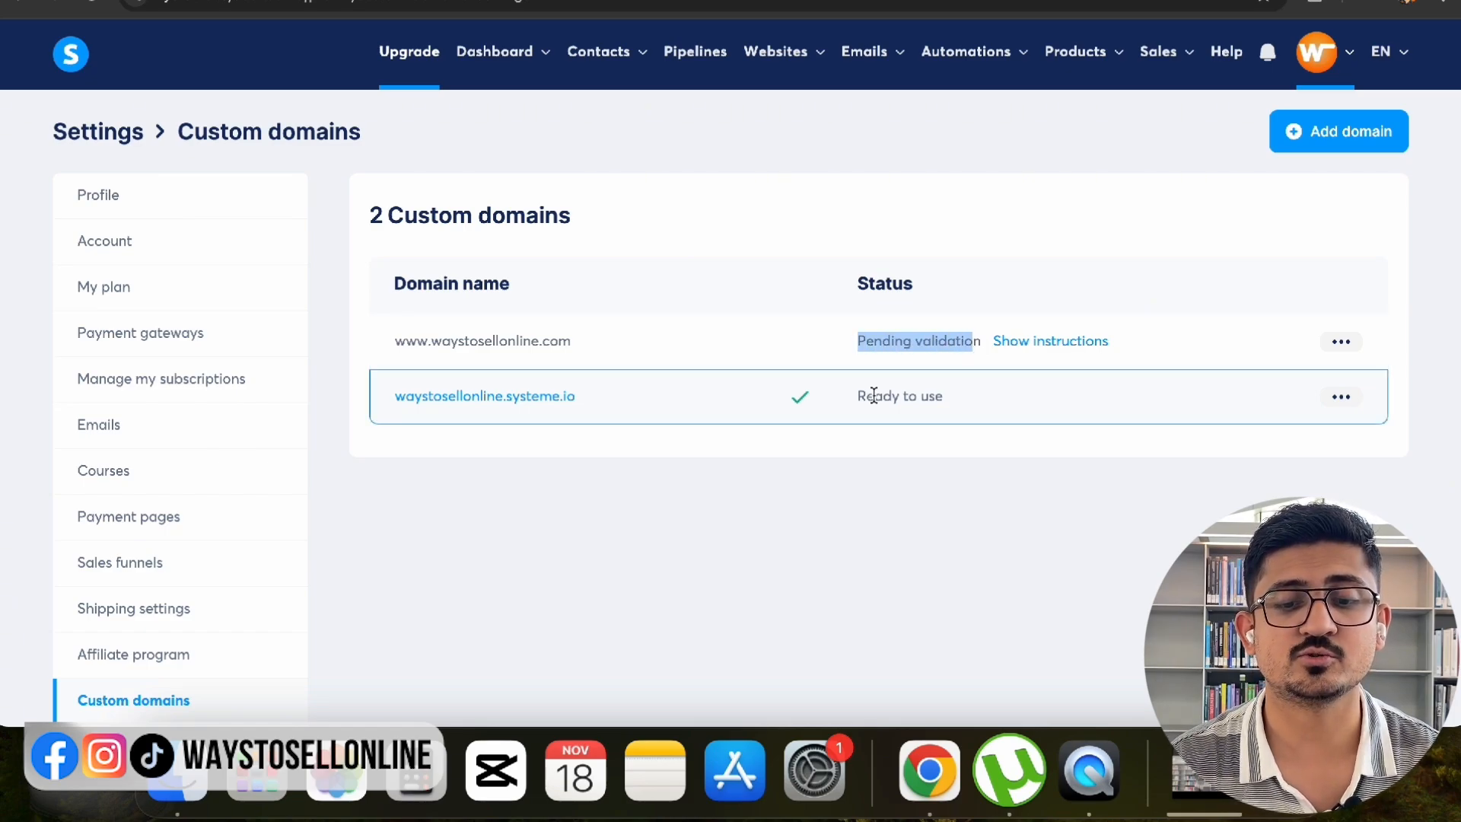
{"action": "left_click_drag", "start_coordinate": [858, 396], "coordinate": [941, 401]}
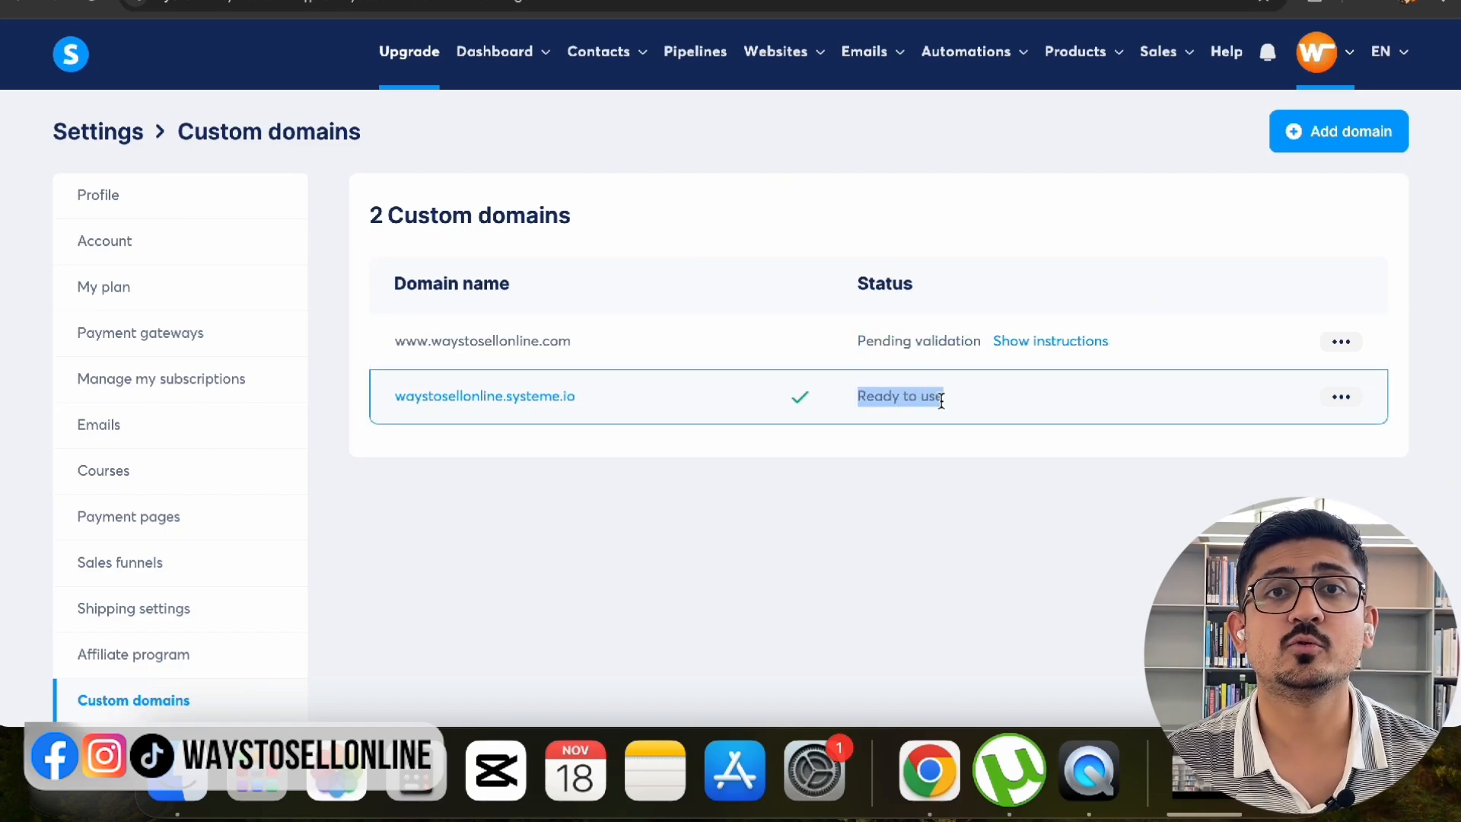